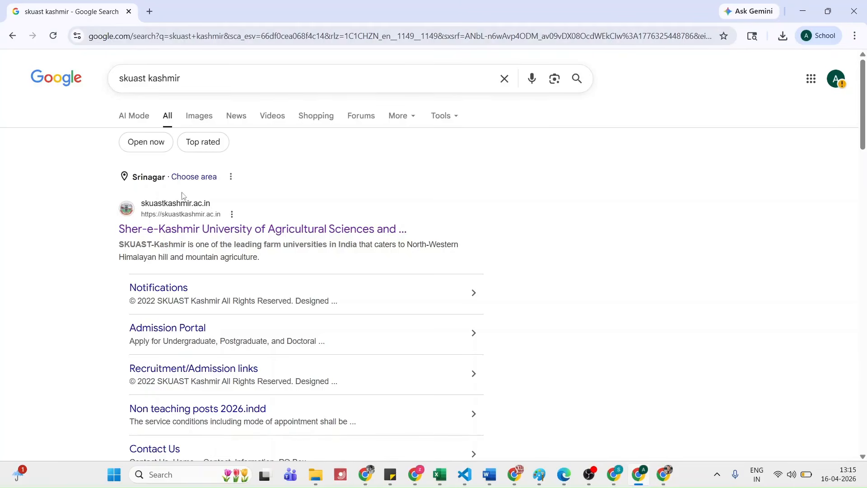
Open the Sher-e-Kashmir University website from the search results and go to the admission portal's applicant sign-in page
click(206, 233)
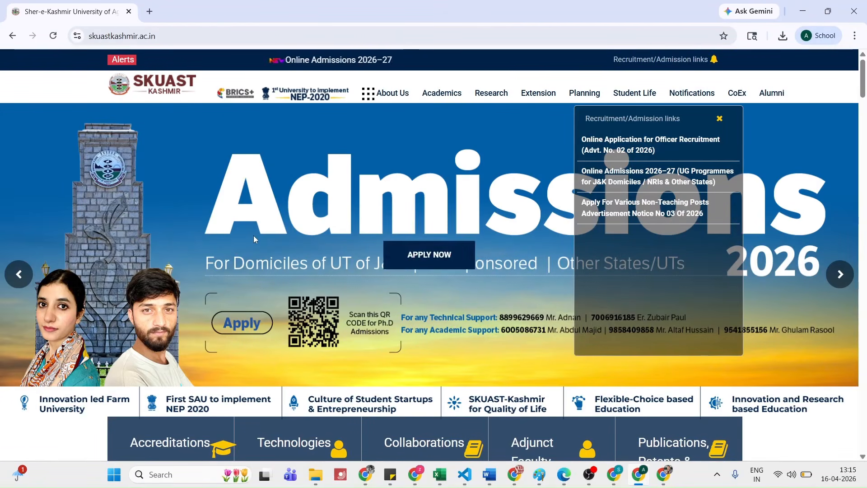
click(418, 261)
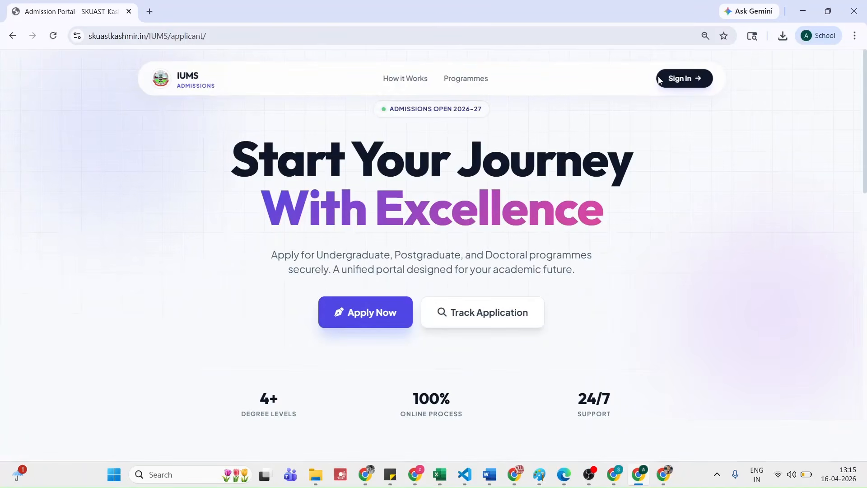
click(687, 83)
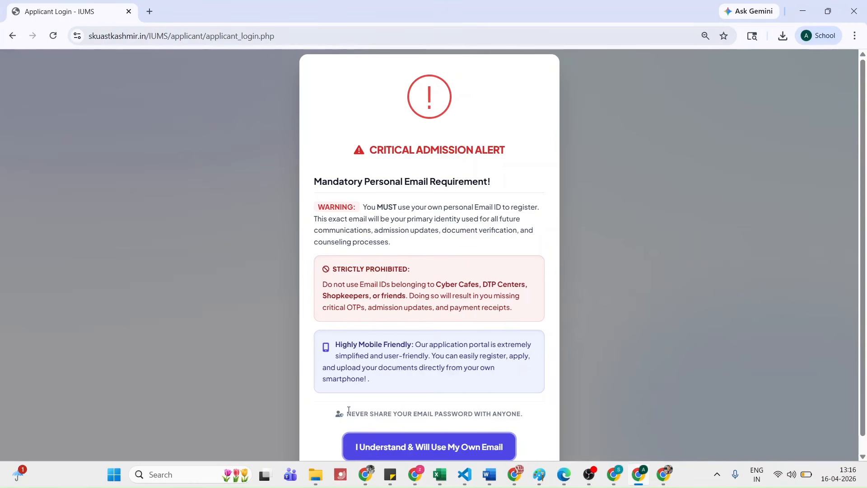
Acknowledge the personal email requirement, sign in with the university's Google admissions account, and accept the security alert
drag(347, 413, 524, 415)
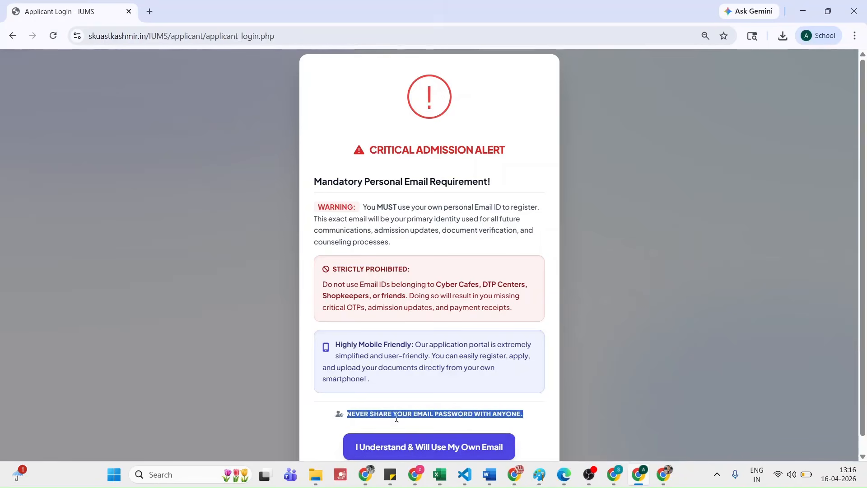
click(430, 449)
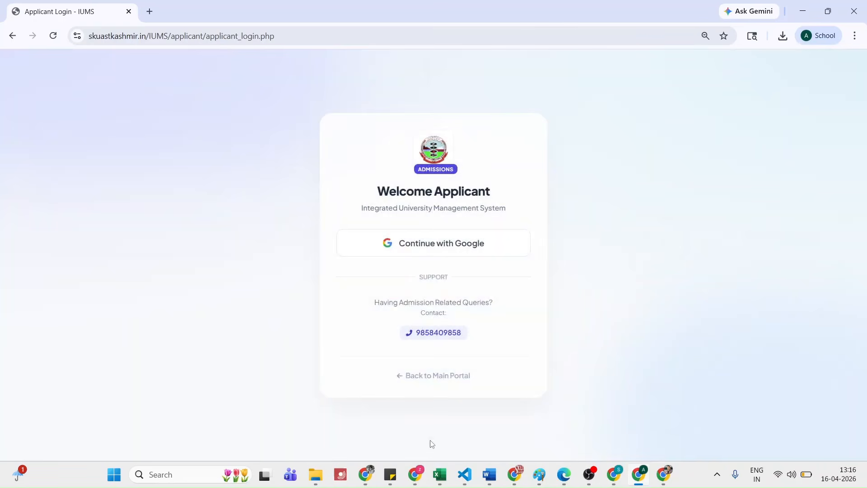
click(459, 254)
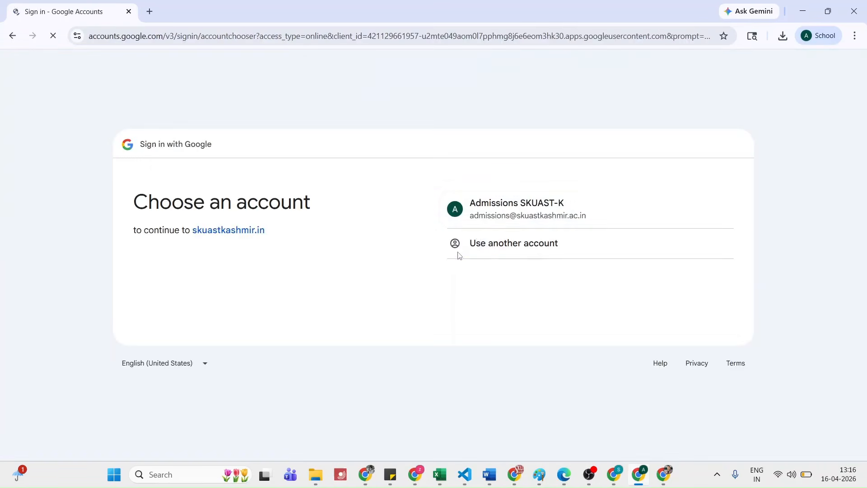
click(490, 221)
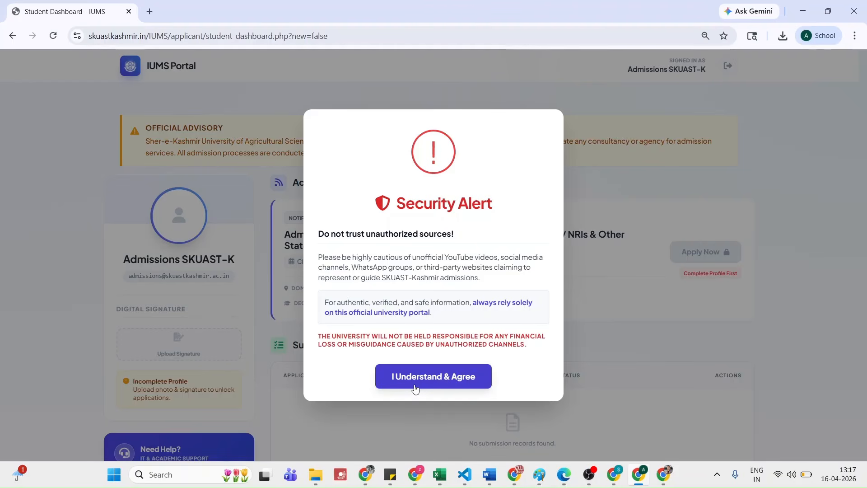
click(440, 382)
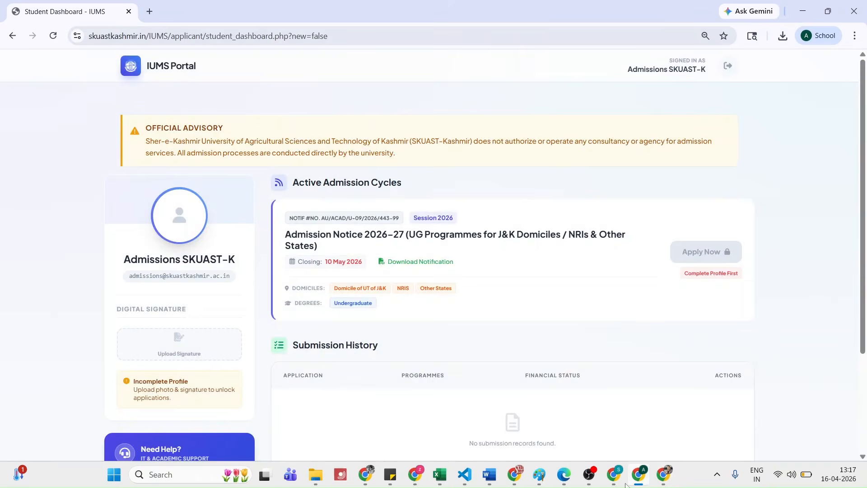
Review the incomplete-profile notices, upload the image "pic" as the profile photo, and accept the security alert
scroll(413, 441, down, 3)
scroll(413, 441, up, 3)
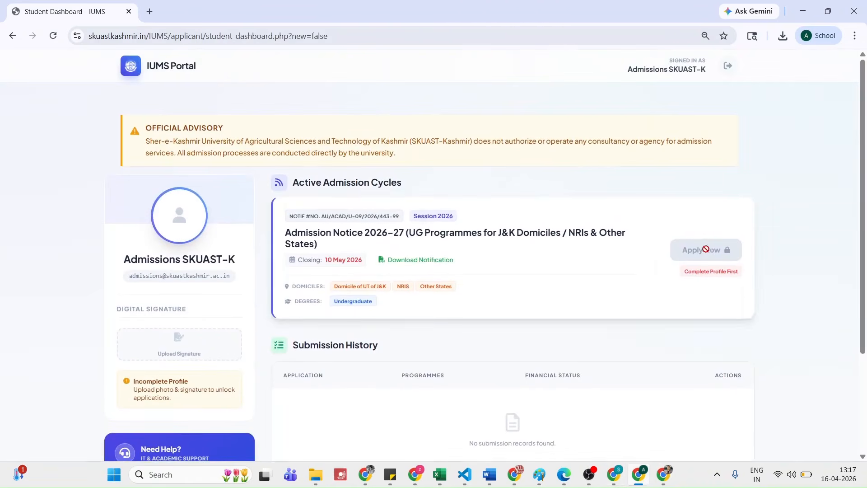
drag(674, 276, 745, 274)
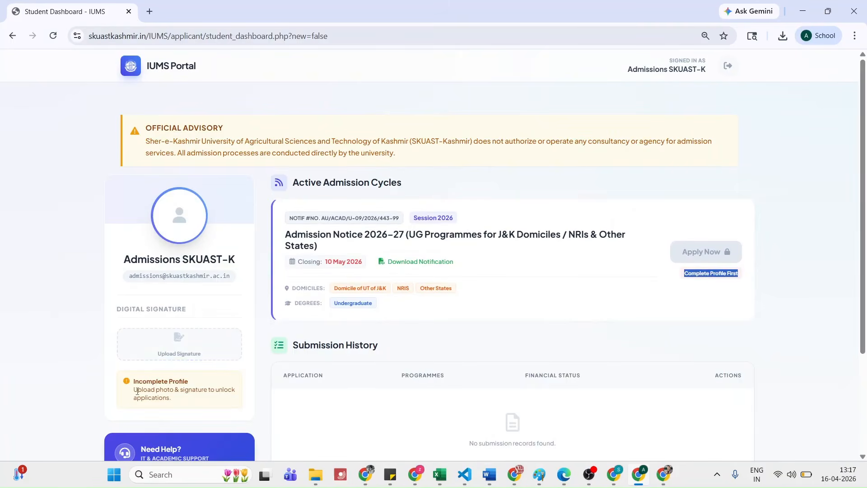
drag(135, 391, 201, 399)
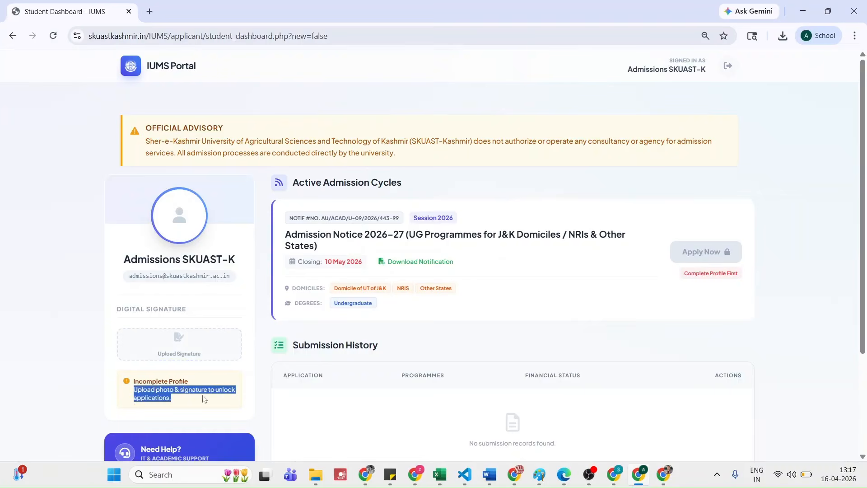
click(174, 212)
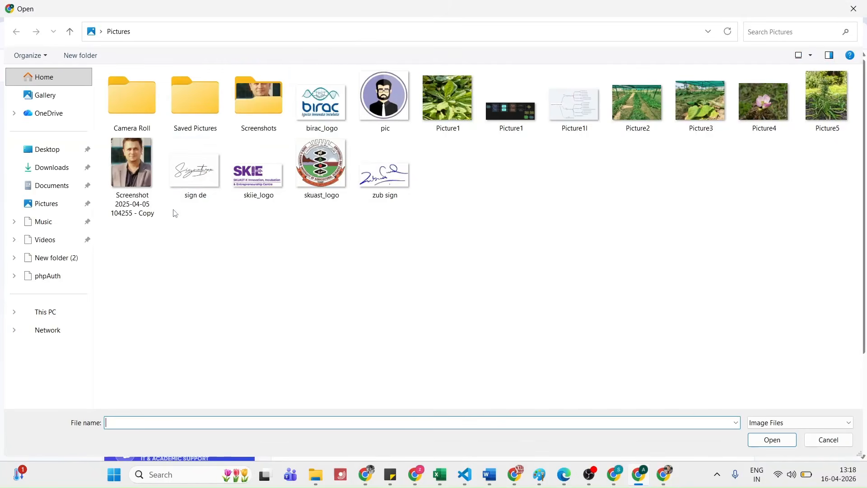
double_click(385, 101)
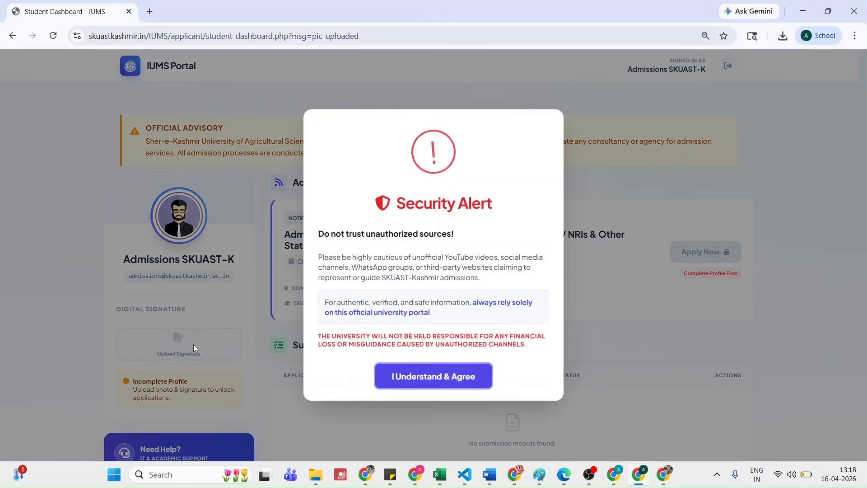
click(410, 374)
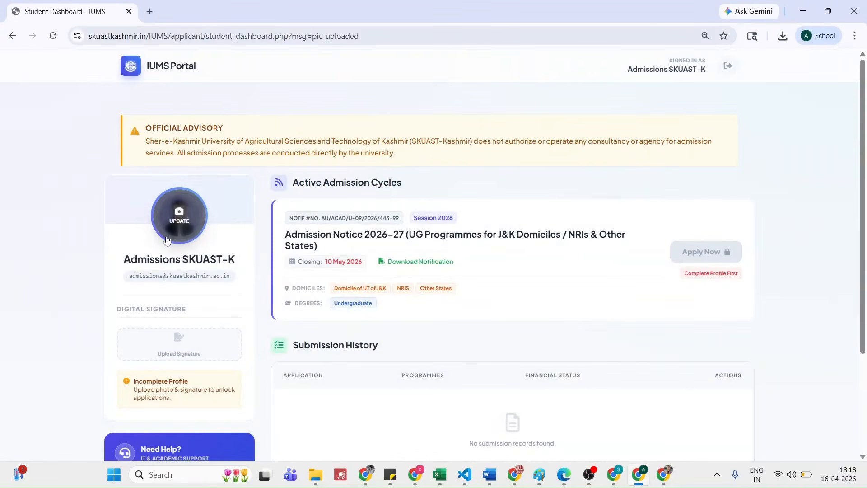
Upload the image "sign de" as the digital signature and accept the security alert
click(194, 352)
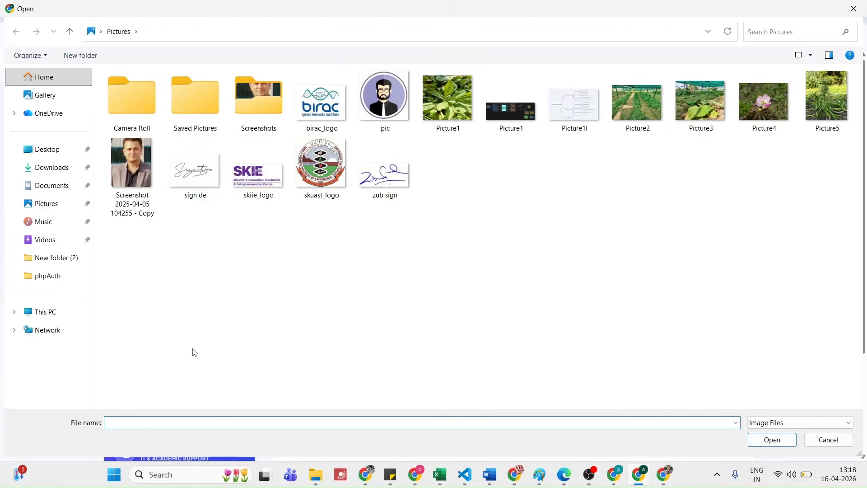
double_click(201, 165)
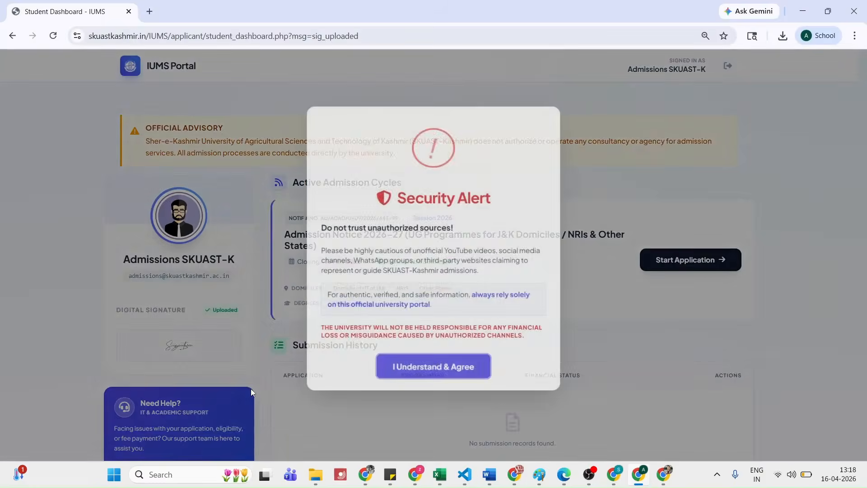
click(396, 376)
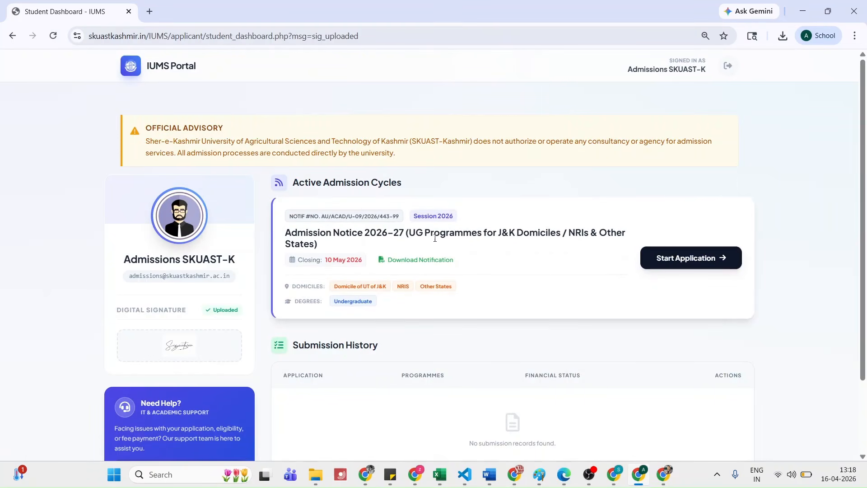
Start the application for Admission Notice 2026–27 (UG Programmes) after checking its closing date and domiciles, and accept the security alert
drag(325, 258, 368, 256)
drag(290, 289, 416, 289)
click(459, 290)
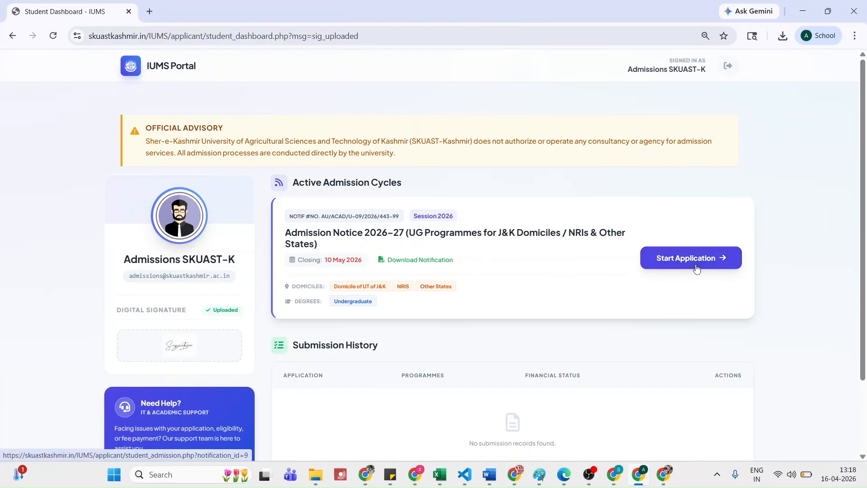
click(662, 270)
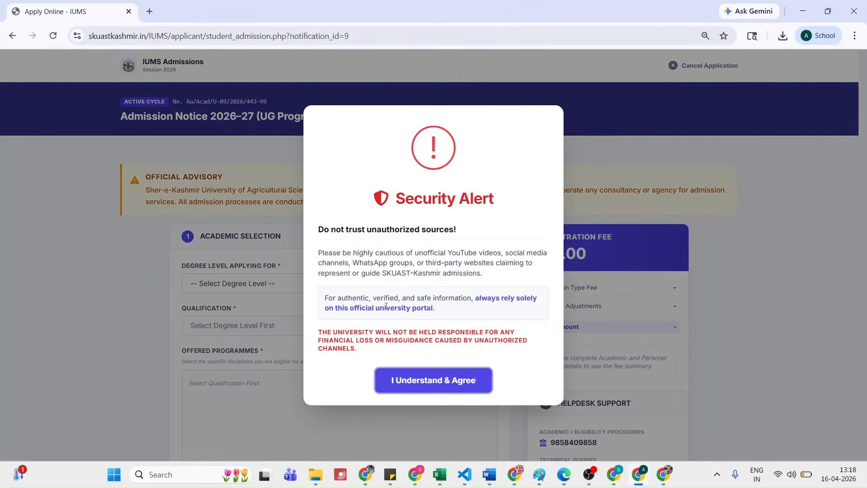
click(447, 383)
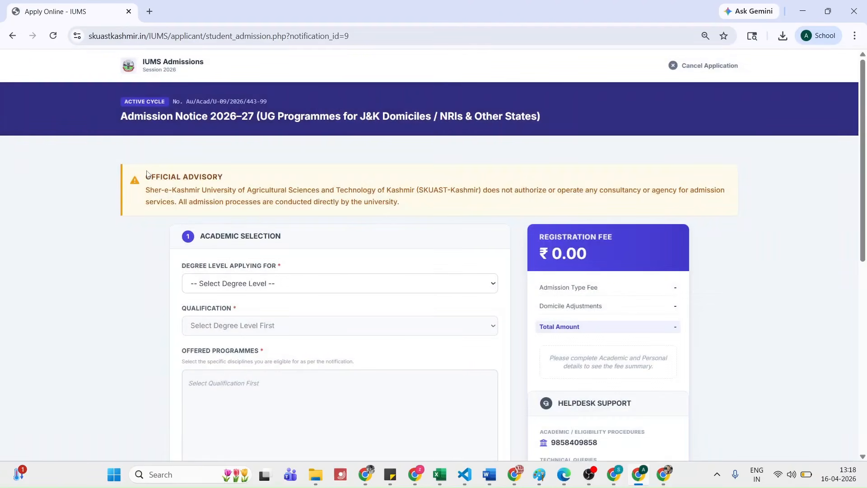
Read the official advisory and set the degree level applying for to Undergraduate
drag(146, 176, 403, 209)
click(573, 193)
scroll(270, 277, down, 1)
click(223, 230)
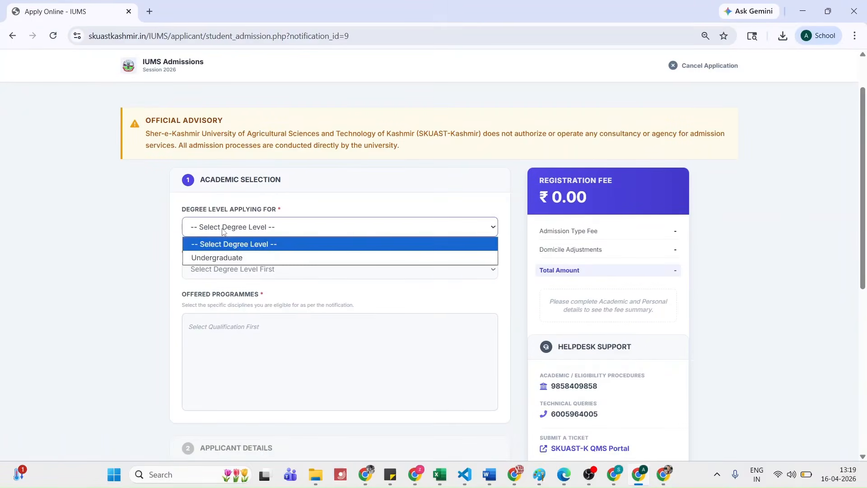
click(235, 258)
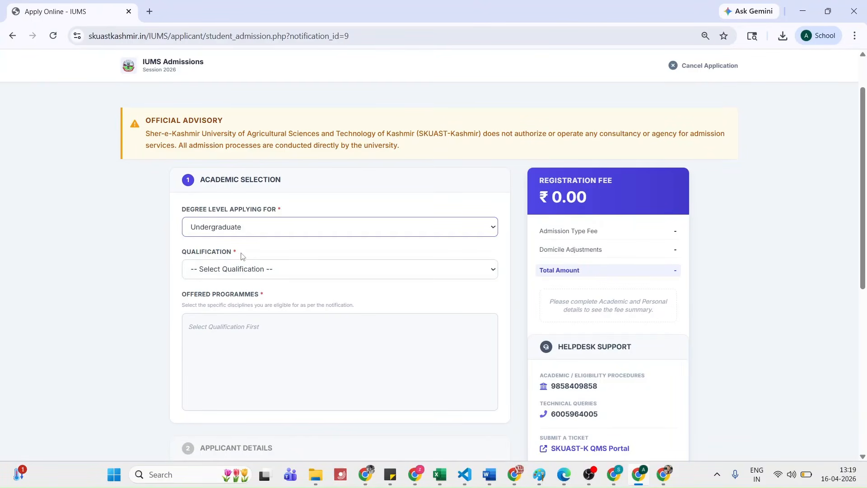
Set the qualification to 10+2 with Physics, Chemistry, Biology and look through its offered programmes
click(262, 273)
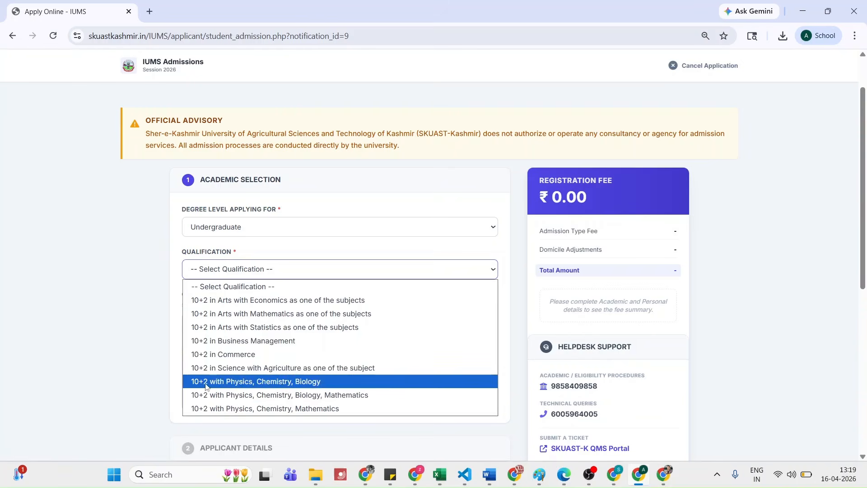
click(318, 382)
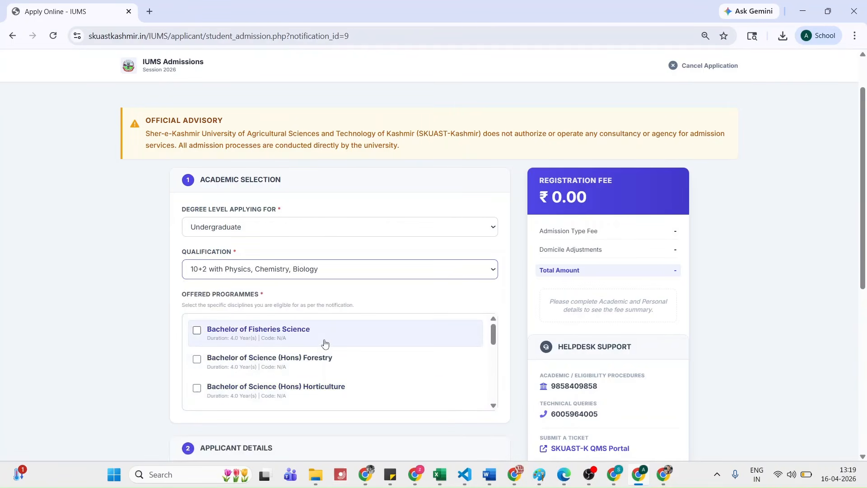
scroll(324, 344, down, 6)
scroll(324, 344, up, 4)
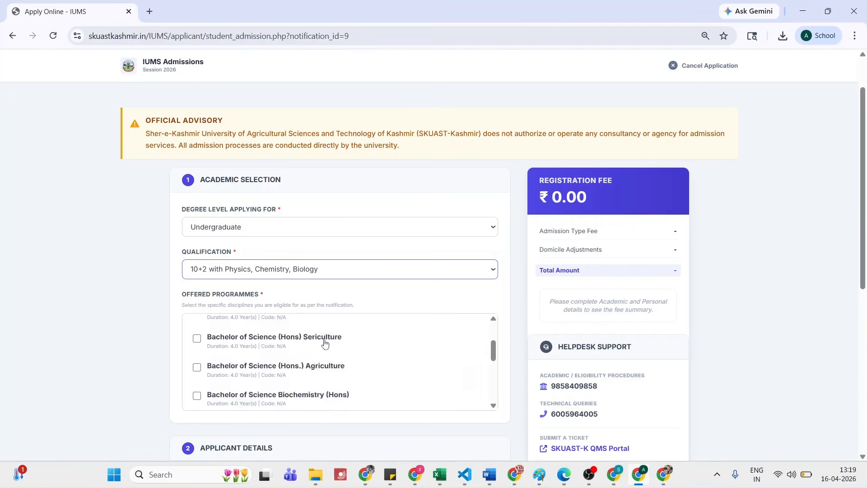
scroll(324, 343, up, 2)
Switch the qualification through 10+2 in Arts with Economics, Mathematics and Statistics to compare the offered programmes
click(308, 270)
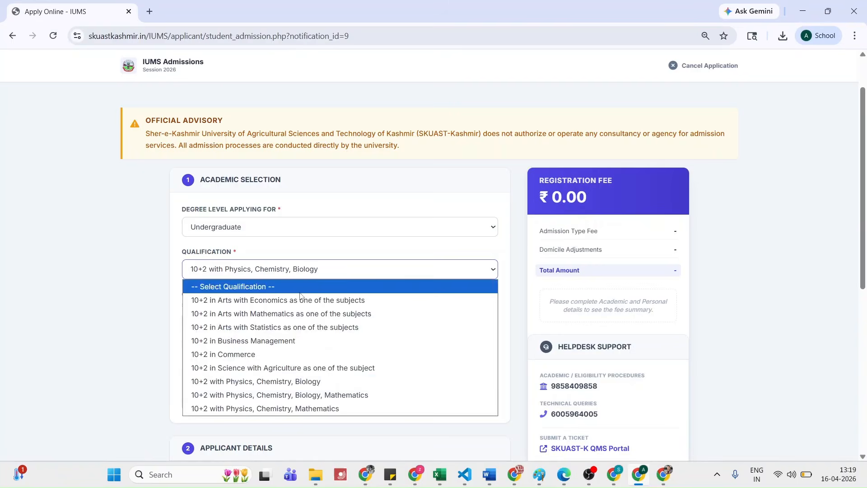
click(349, 302)
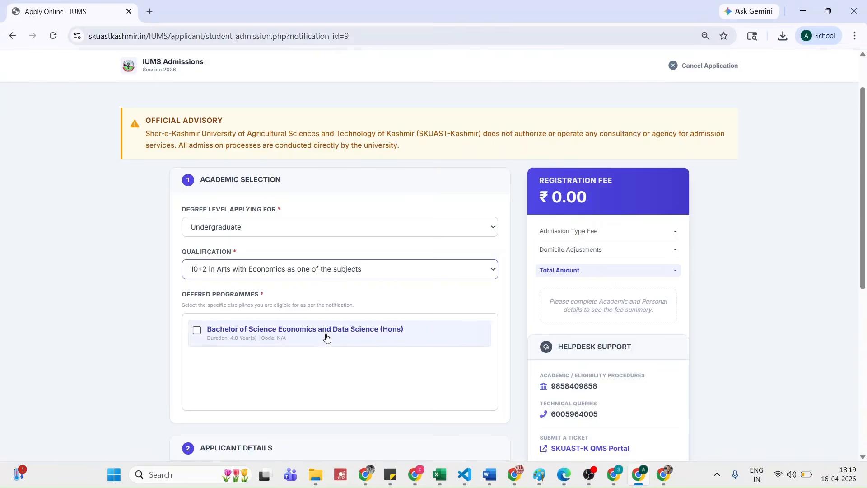
click(336, 269)
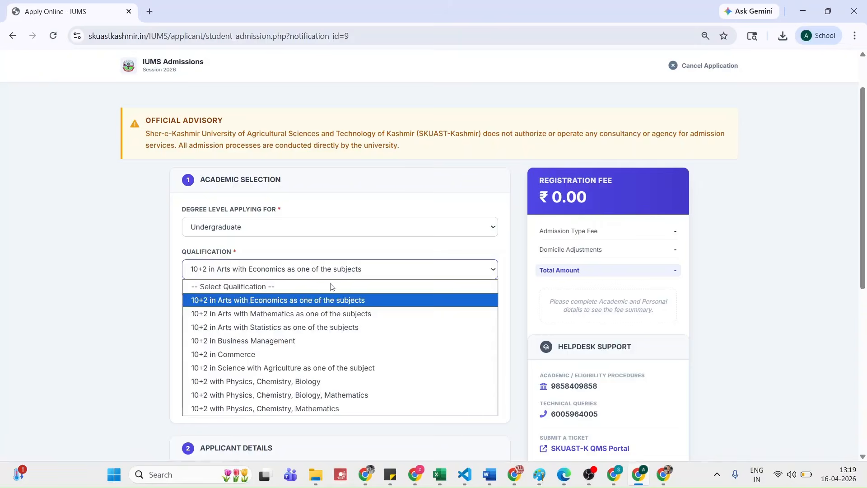
click(320, 313)
click(316, 273)
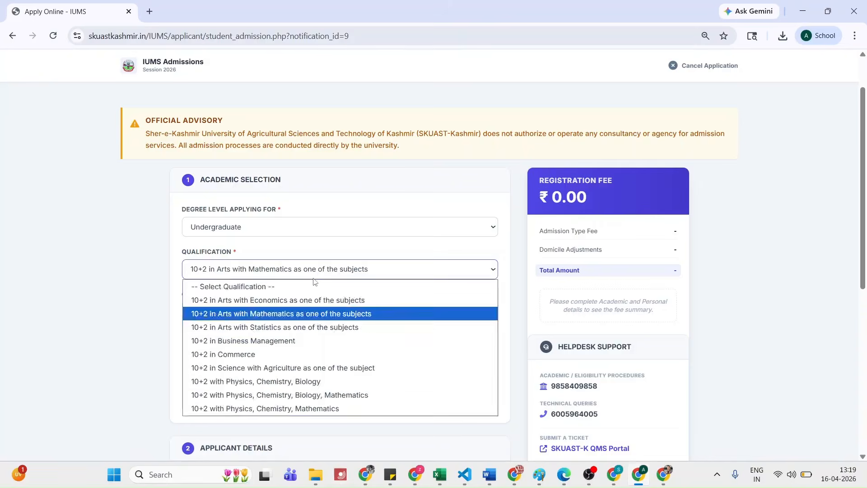
click(312, 328)
Switch the qualification through 10+2 in Business Management, Commerce, and Science with Agriculture to compare the offered programmes
click(322, 276)
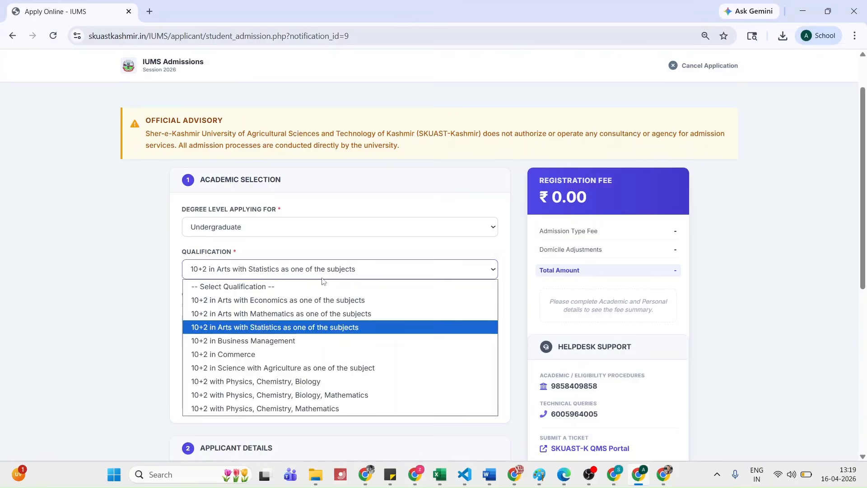
click(296, 341)
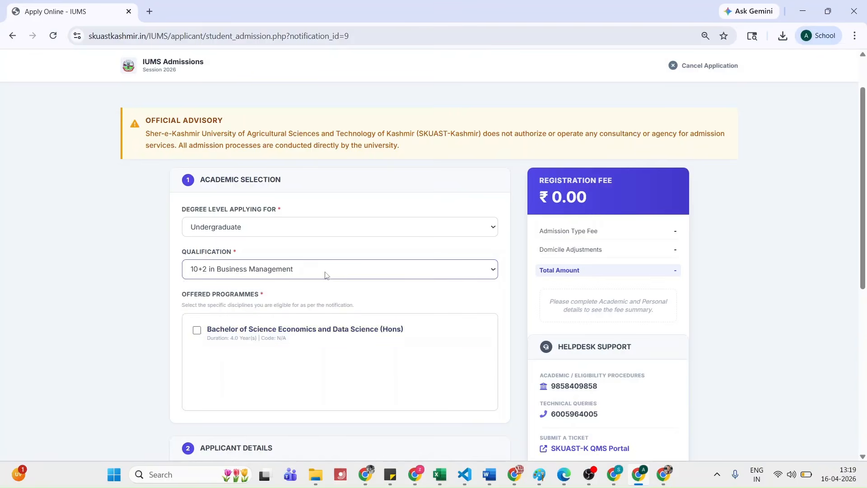
click(326, 275)
click(288, 353)
click(301, 273)
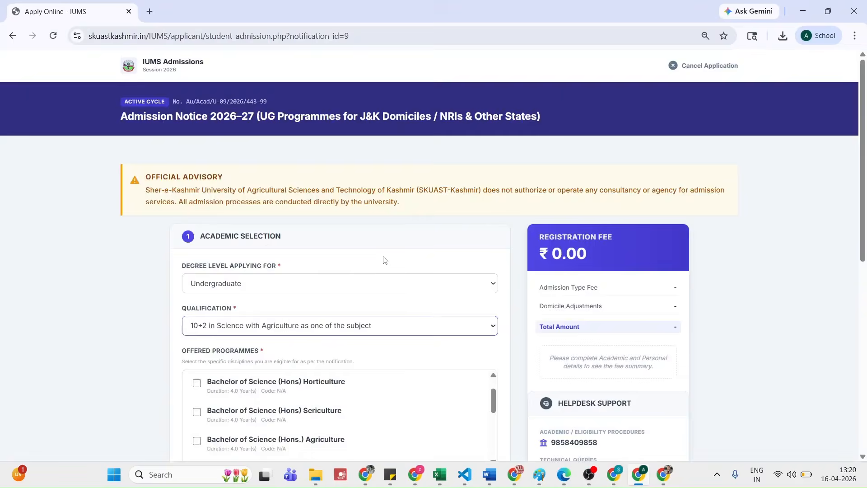
Set the qualification to 10+2 with Physics, Chemistry, Biology, Mathematics
scroll(360, 250, down, 2)
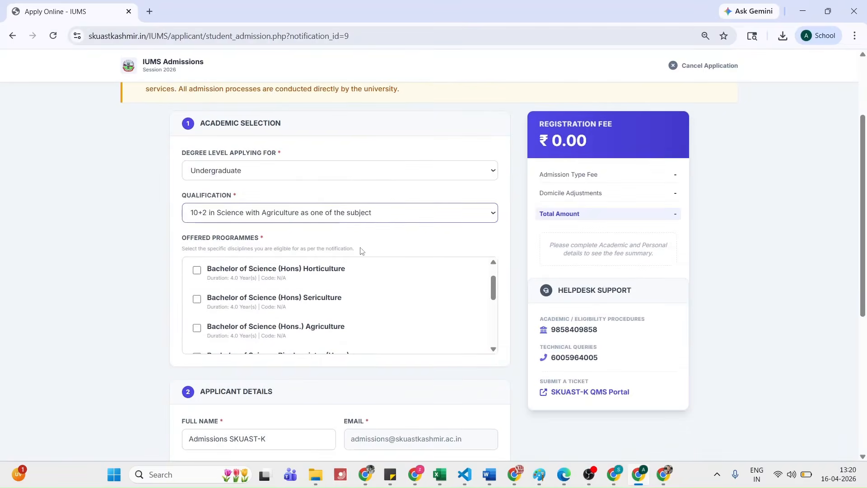
click(366, 213)
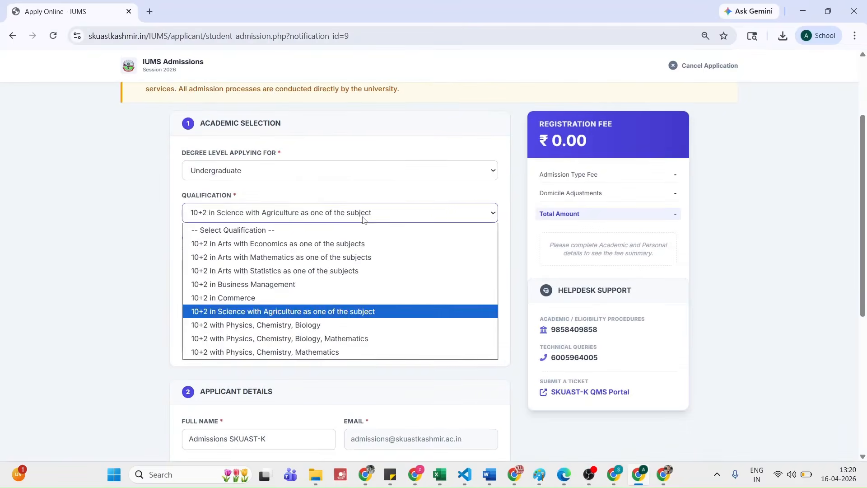
click(360, 338)
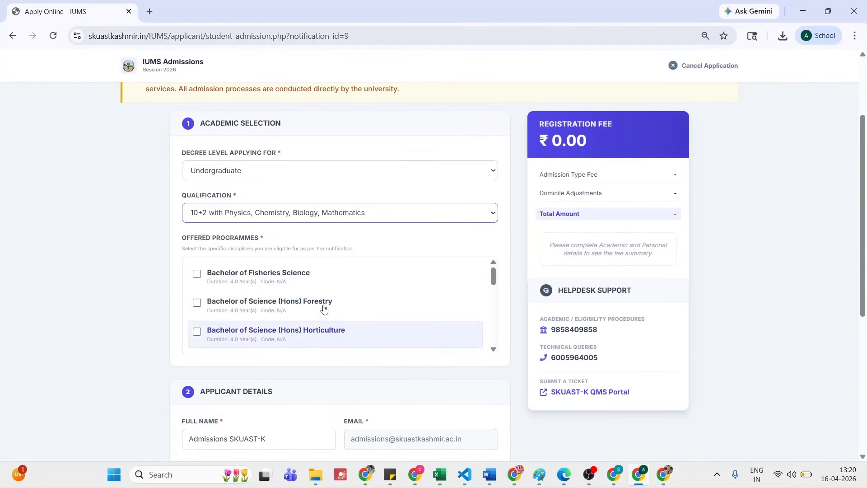
Select the offered programmes Fisheries Science, Forestry, Horticulture, Agriculture and Biochemistry
click(280, 277)
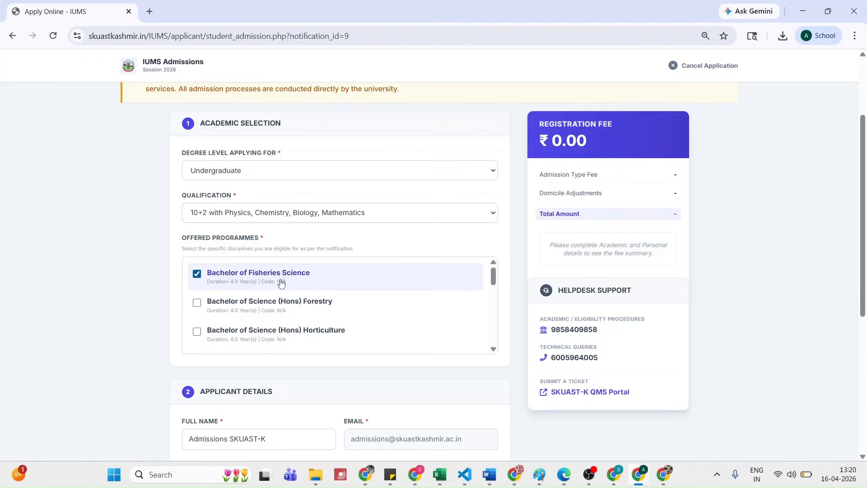
click(286, 310)
click(304, 333)
scroll(304, 312, down, 1)
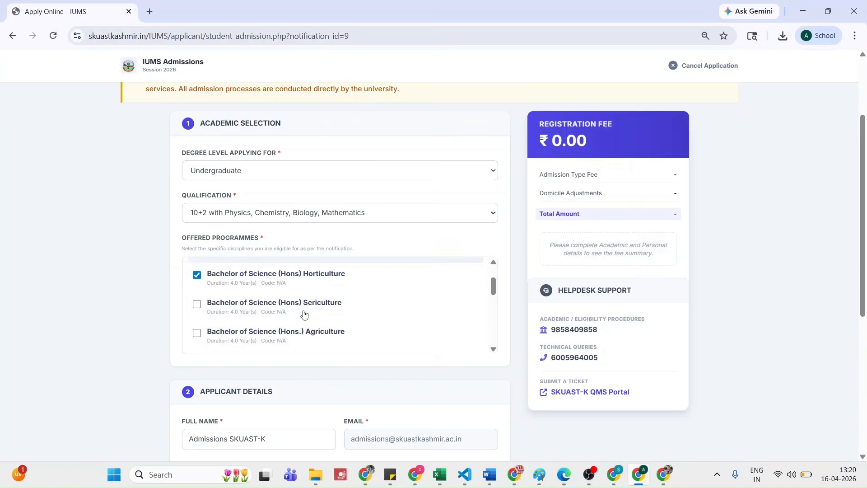
click(304, 333)
scroll(304, 329, down, 1)
click(304, 312)
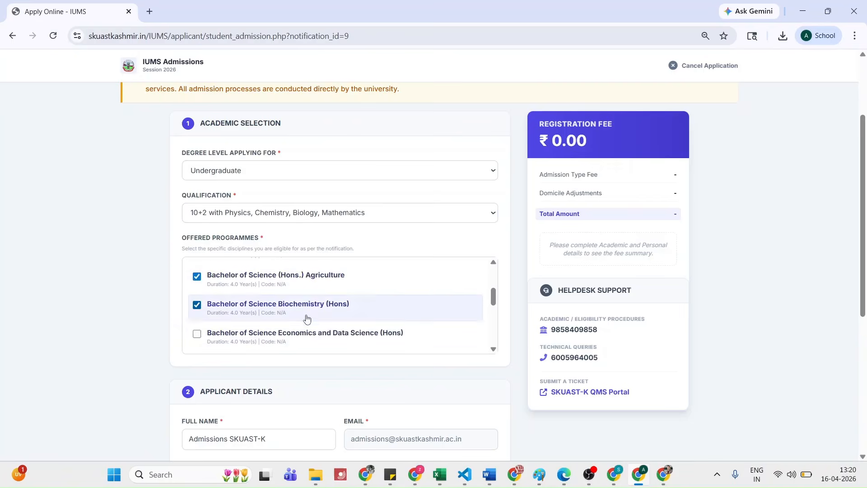
Add Bachelor of Science Economics and Data Science and Bachelor of Technology Artificial Intelligence in Agriculture to the chosen programmes
click(302, 337)
scroll(304, 322, down, 2)
click(269, 285)
scroll(267, 293, up, 1)
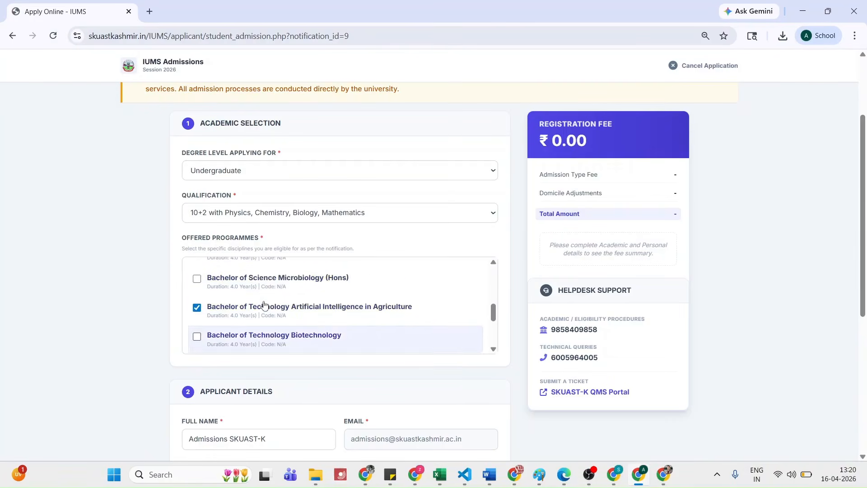
click(265, 306)
Replace the prefilled full name in the applicant details with "Test Applicant Name"
scroll(194, 352, down, 3)
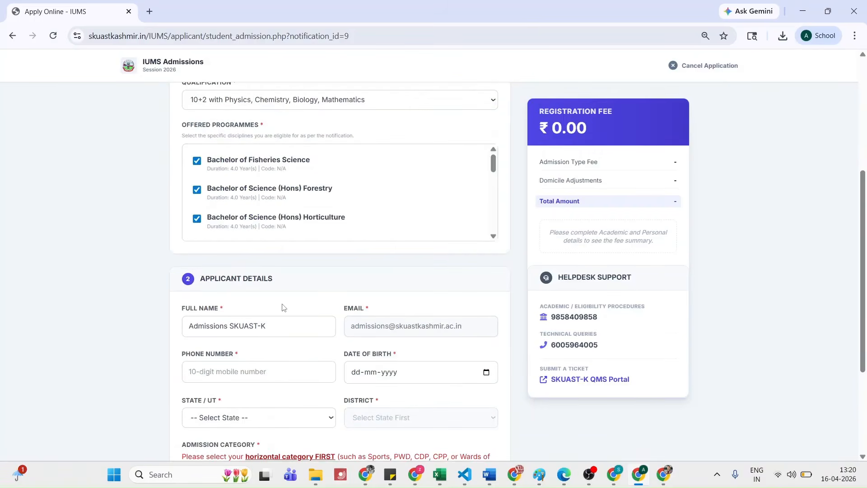
scroll(296, 300, down, 1)
triple_click(277, 270)
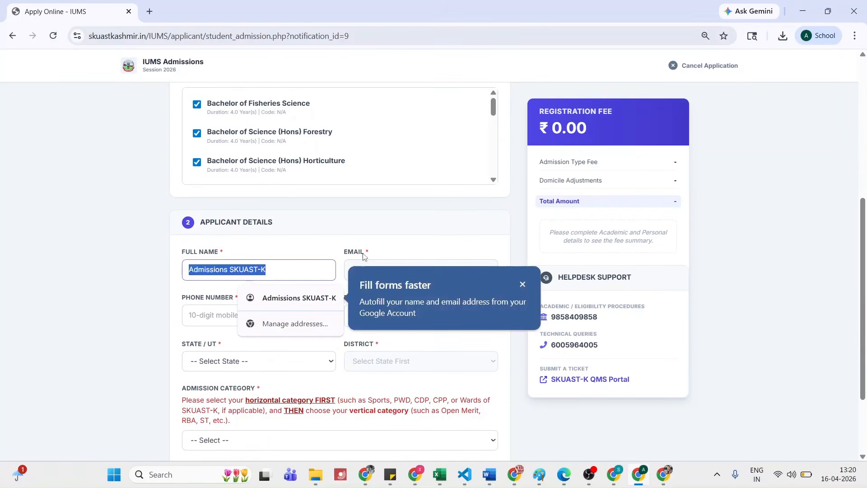
click(522, 285)
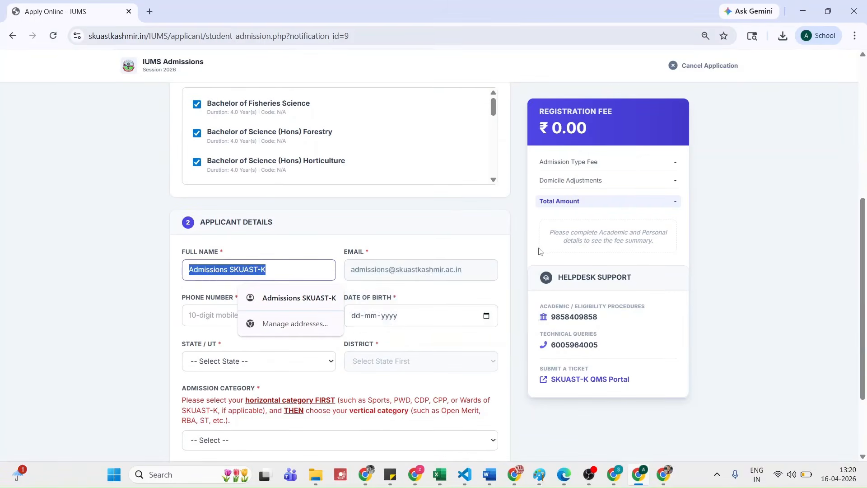
text(T)
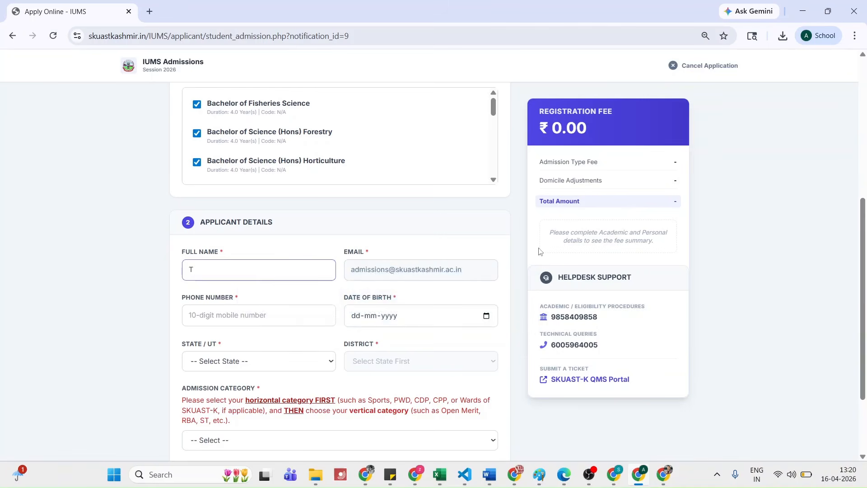
text(est Applicant Name)
key(Tab)
Fill in the applicant's phone number and date of birth
click(424, 268)
click(233, 313)
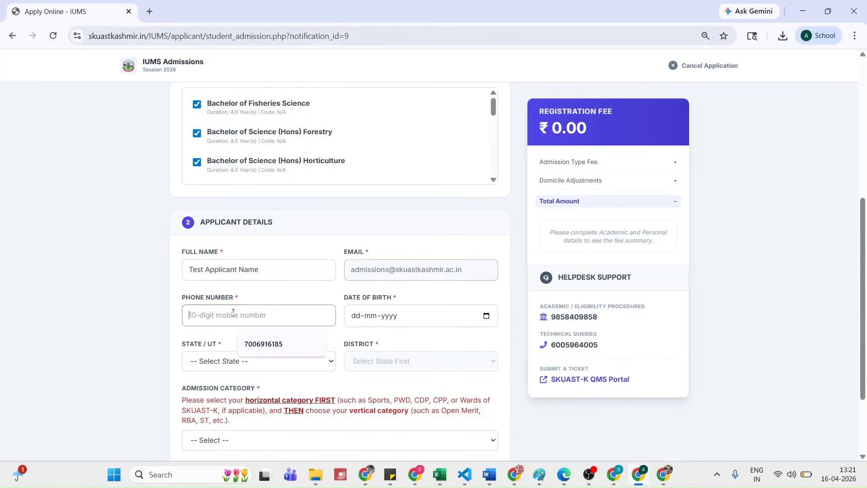
click(238, 344)
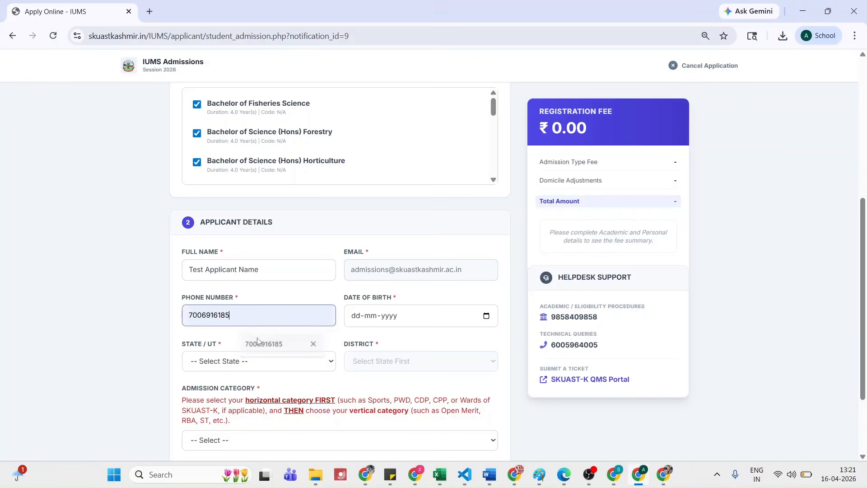
click(348, 315)
text(12-12-00)
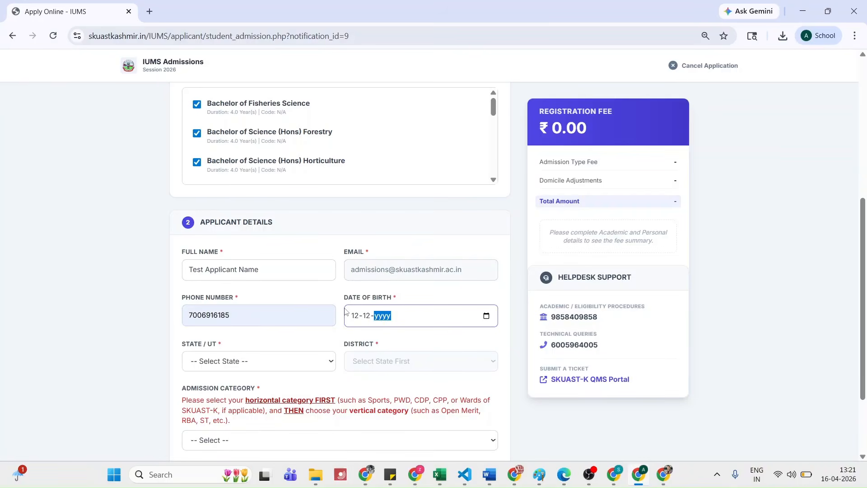
text(2005)
Set the applicant's state to Jammu & Kashmir and the district to Srinagar
click(251, 364)
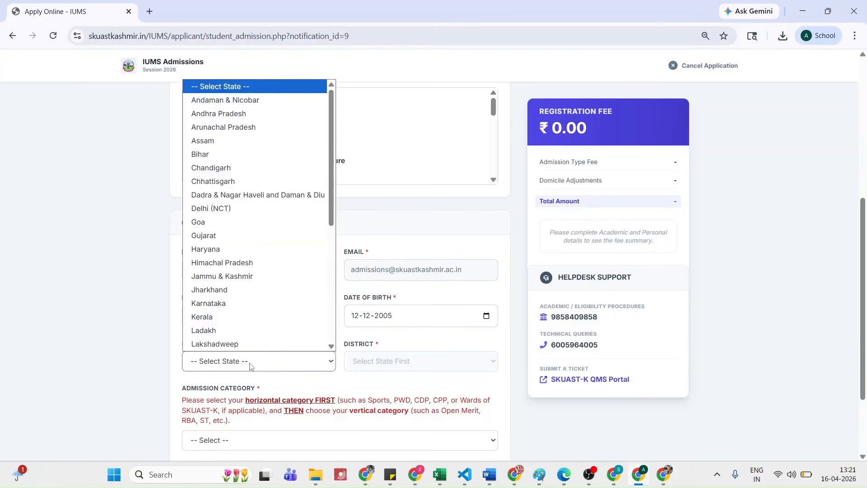
click(280, 276)
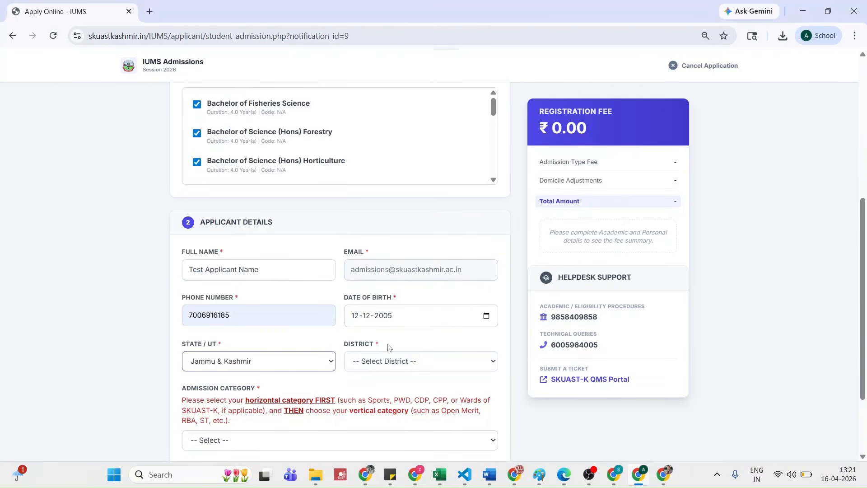
click(373, 369)
click(383, 343)
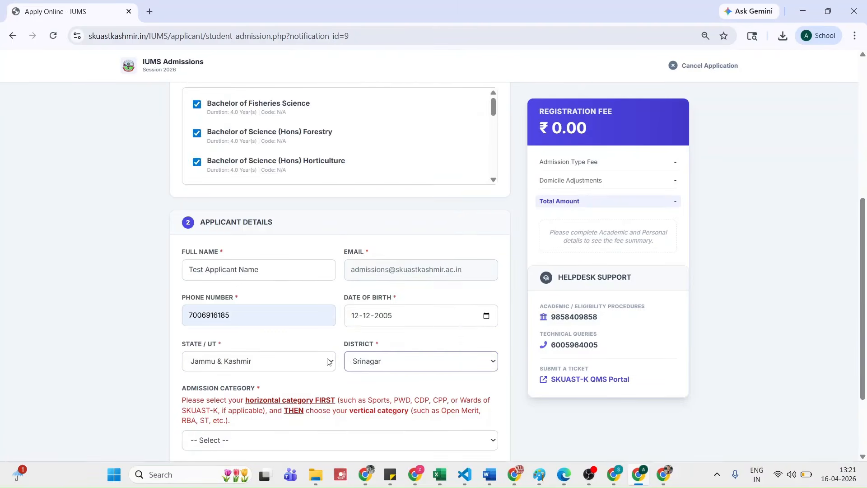
Switch the admission category through sports proficiency, Children of Defence Personnel, Children of Para-military Forces and UT Police Personnel, and Persons with Disabilities to compare them
scroll(180, 285, down, 3)
drag(183, 287, 277, 280)
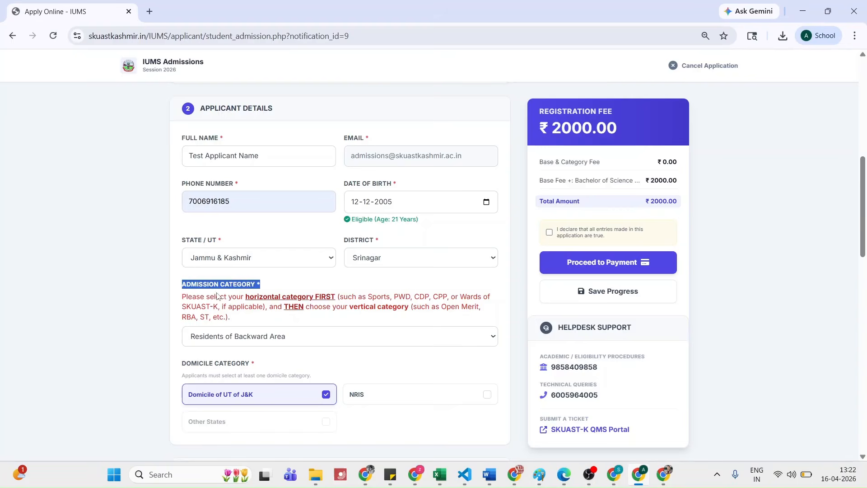
click(239, 341)
click(248, 159)
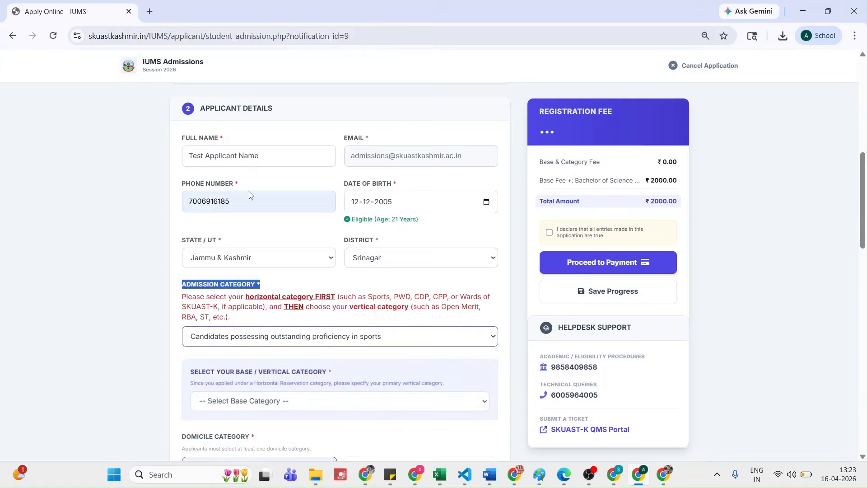
click(246, 336)
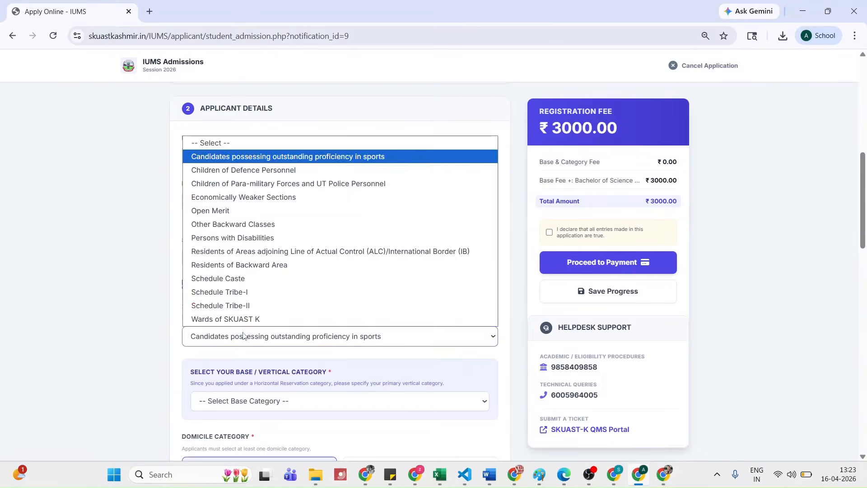
click(289, 172)
click(294, 343)
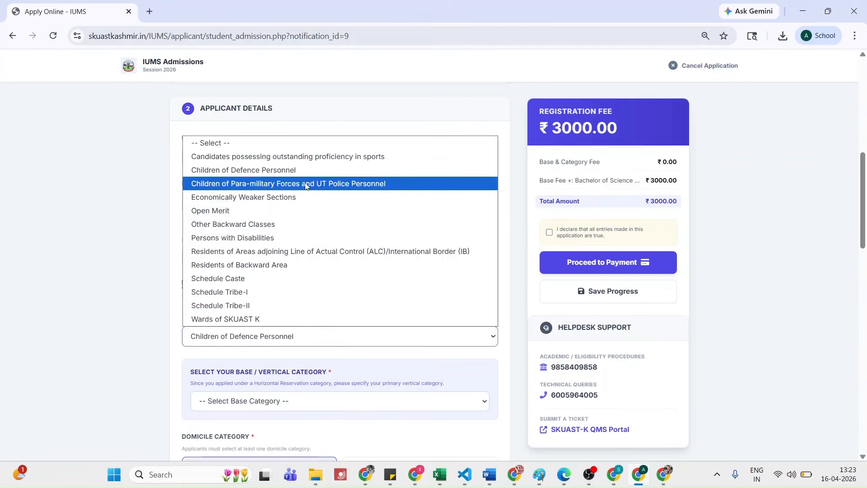
click(305, 186)
click(271, 336)
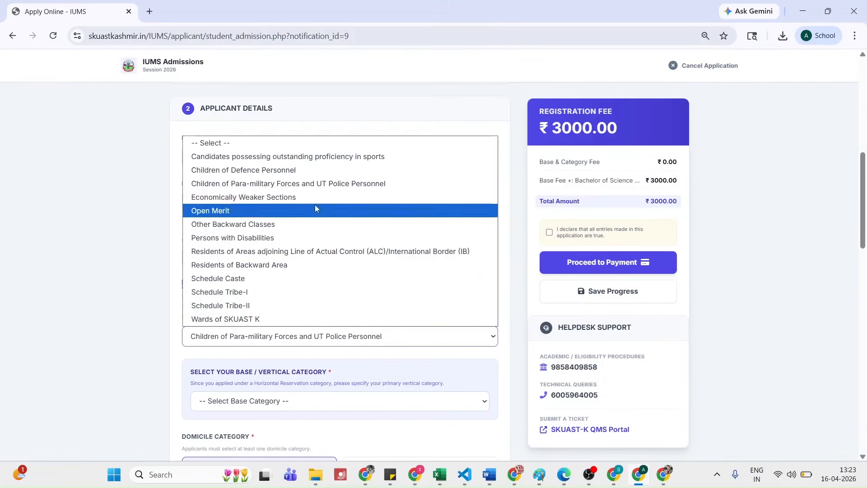
click(281, 233)
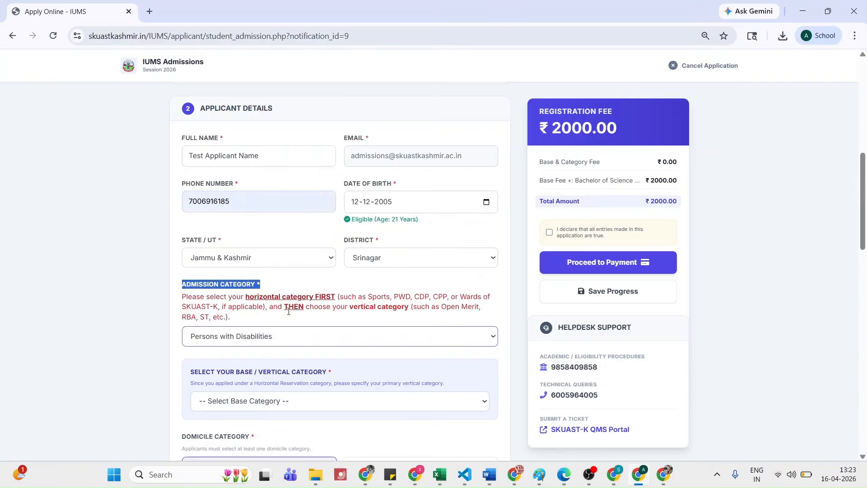
Set the admission category to Wards of SKUAST K with Open Merit as the base category
click(279, 336)
click(258, 320)
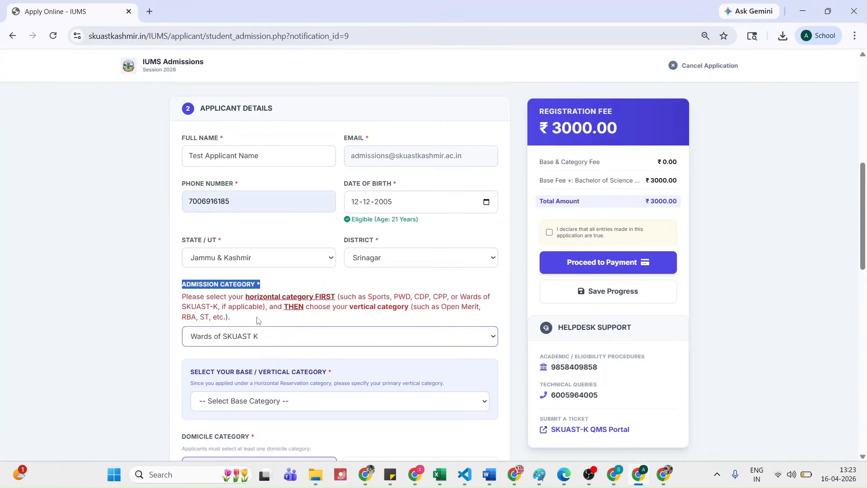
scroll(260, 339, down, 2)
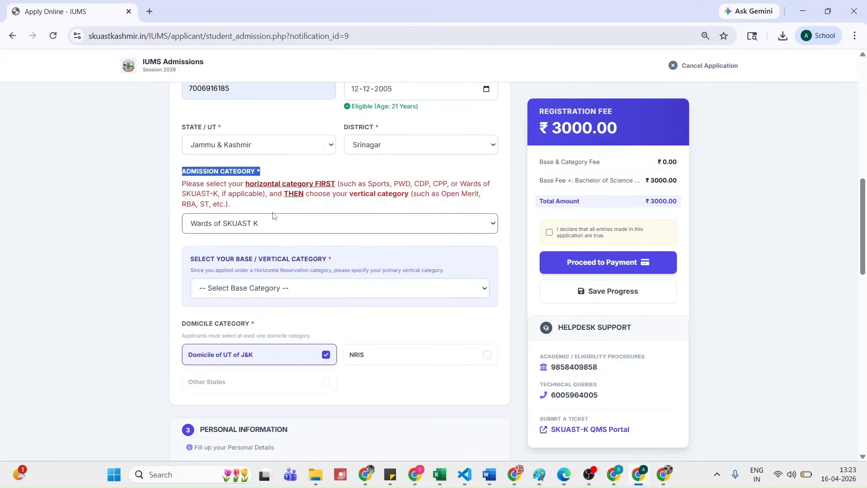
click(272, 291)
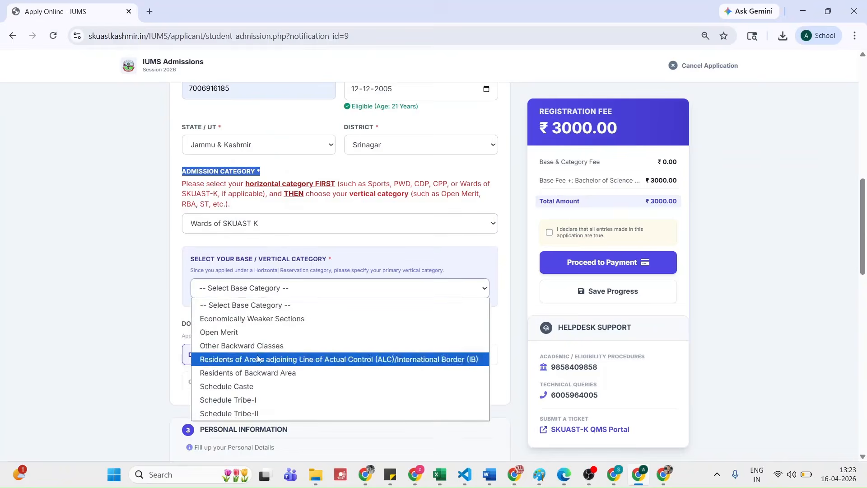
click(263, 332)
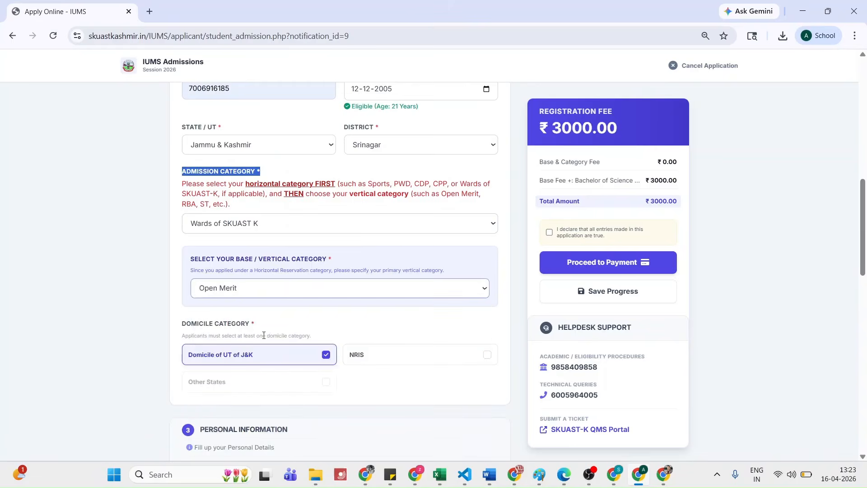
Set the admission category to Open Merit and select Domicile of UT of J&K and NRIS as the domicile categories
click(239, 223)
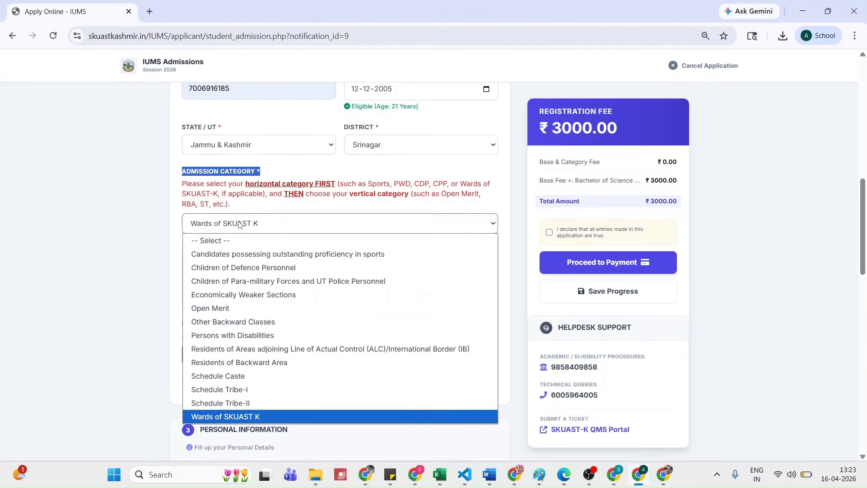
click(252, 308)
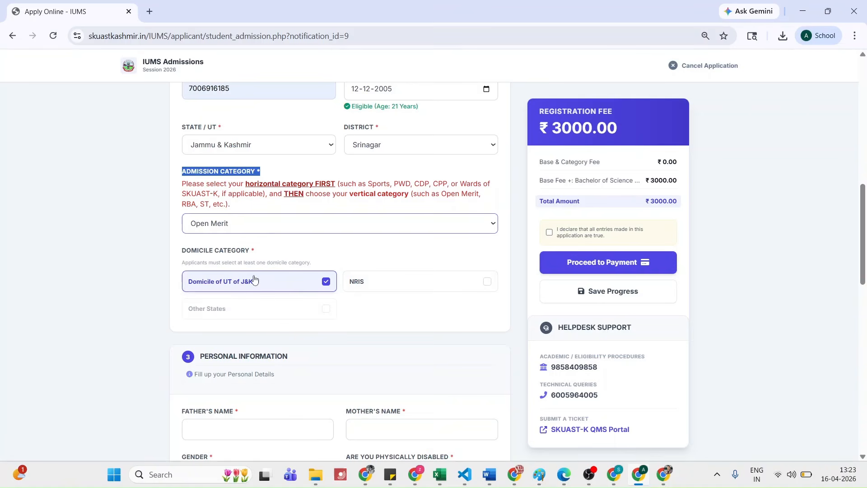
click(303, 282)
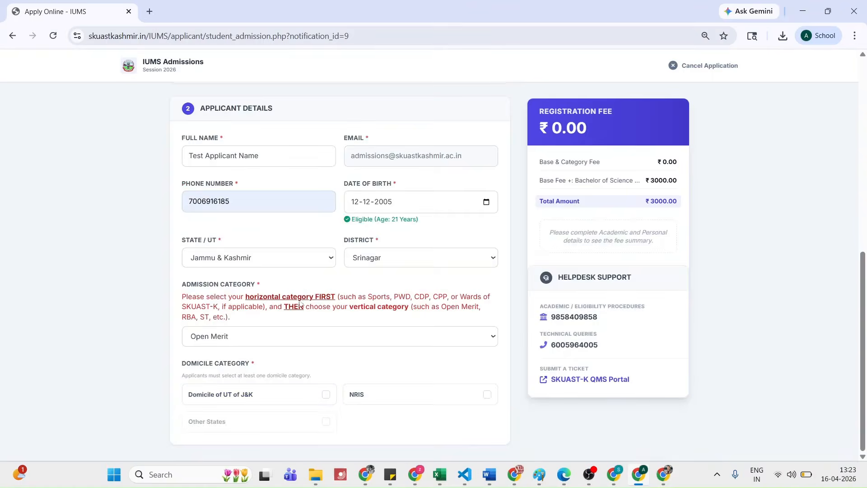
click(287, 397)
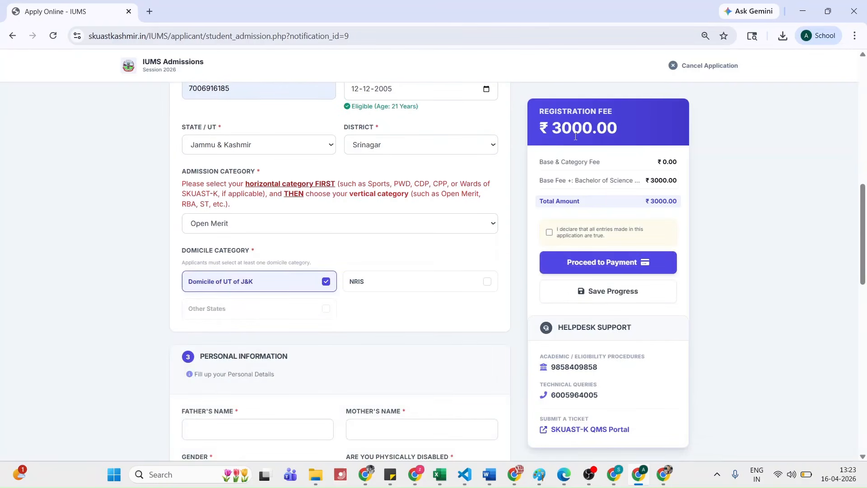
click(412, 289)
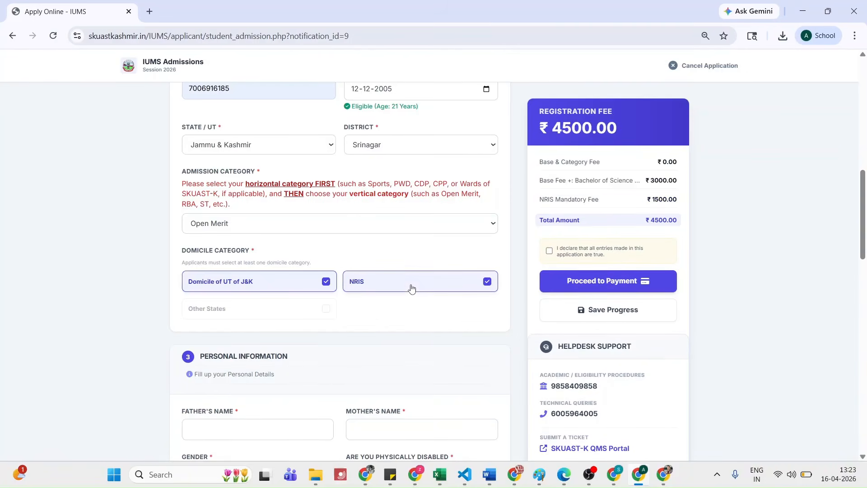
drag(568, 199, 656, 199)
Fill in the father's and mother's names in the personal information, both as "test name"
scroll(221, 346, down, 3)
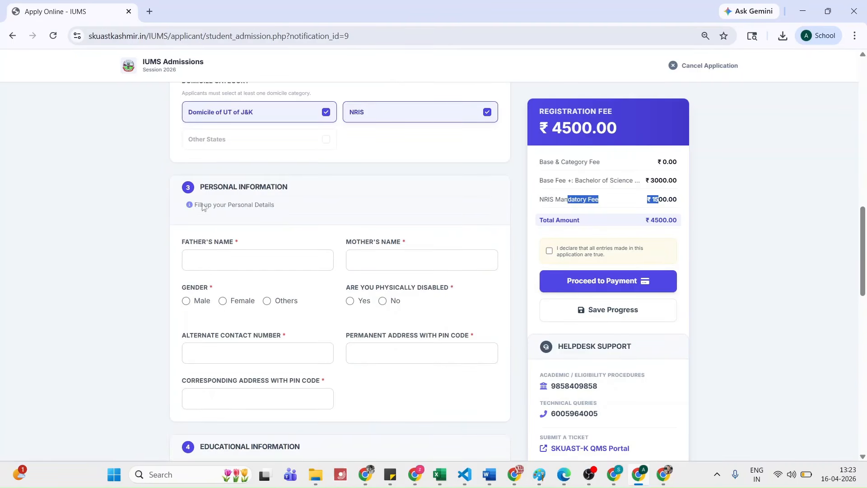
click(287, 184)
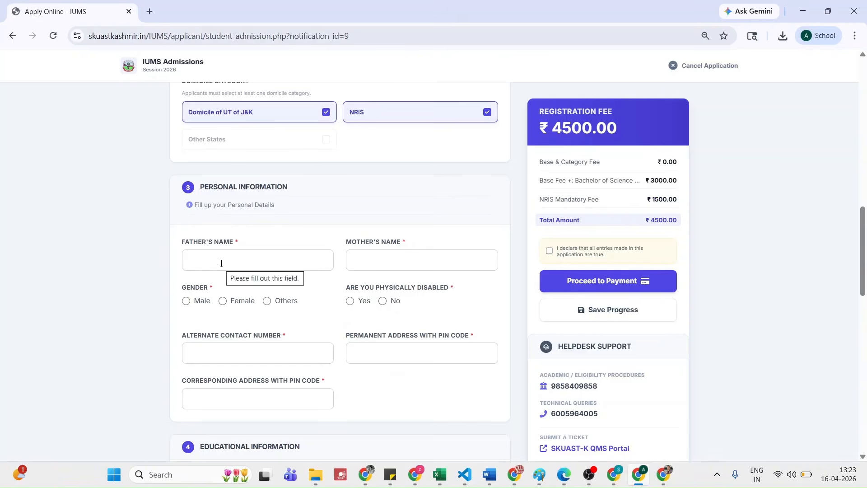
click(267, 256)
click(261, 289)
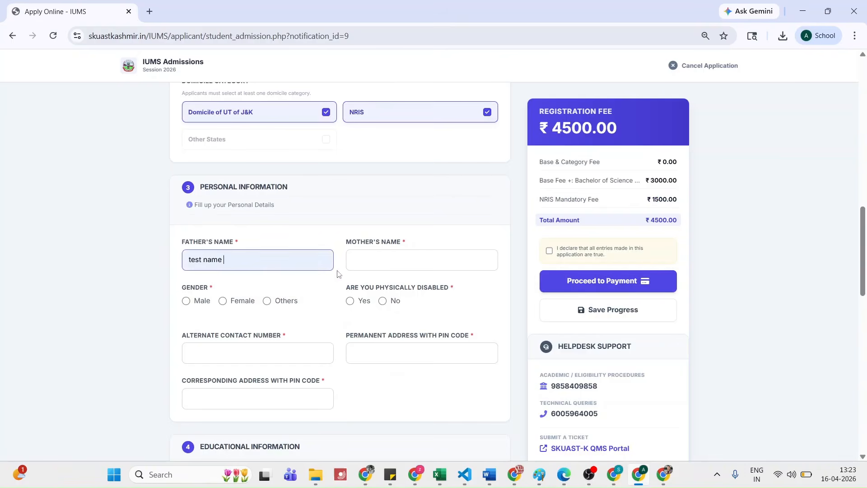
click(354, 259)
click(436, 290)
Set the gender to Male and mark the applicant as physically disabled, checking which disability types are offered
click(185, 301)
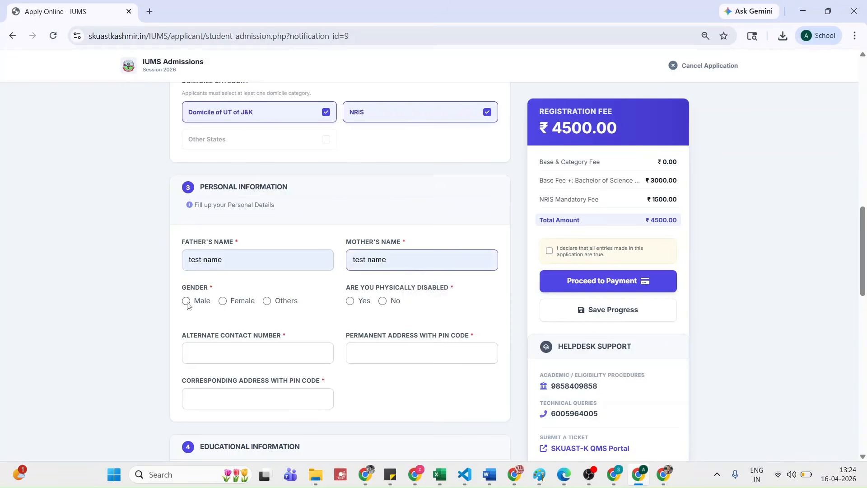
click(352, 301)
click(284, 343)
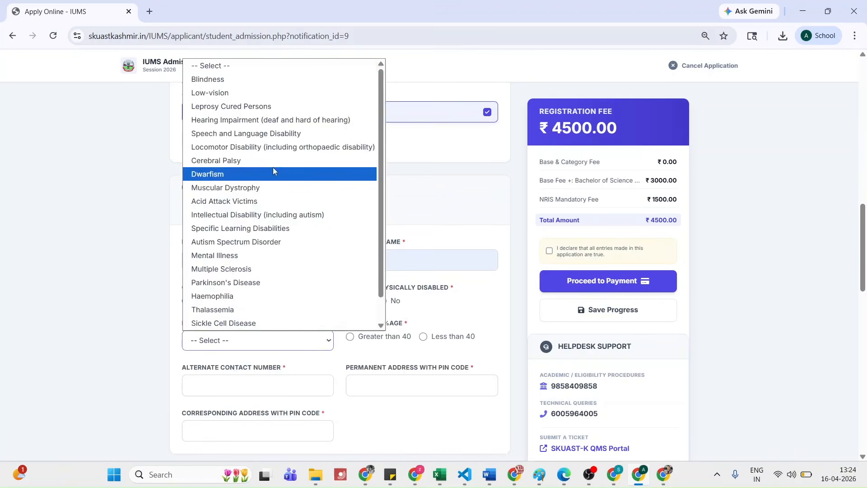
click(113, 242)
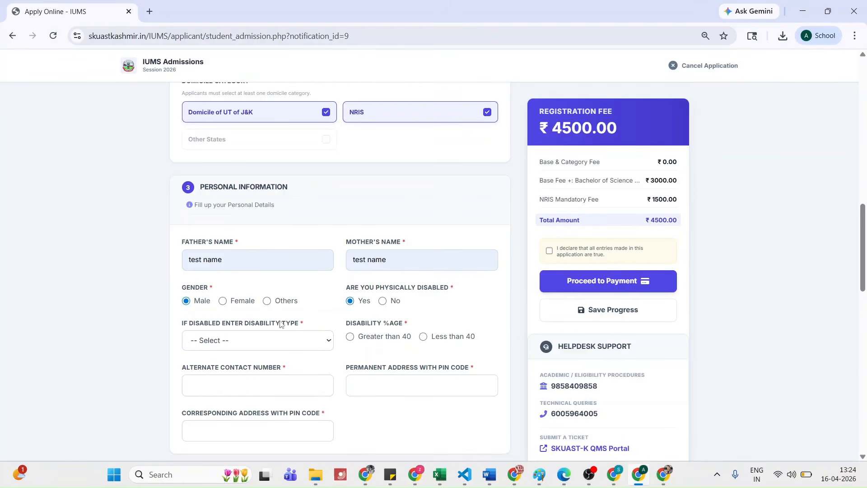
Check the disability type and percentage choices offered for disabled applicants, and mark the applicant as not physically disabled
click(383, 300)
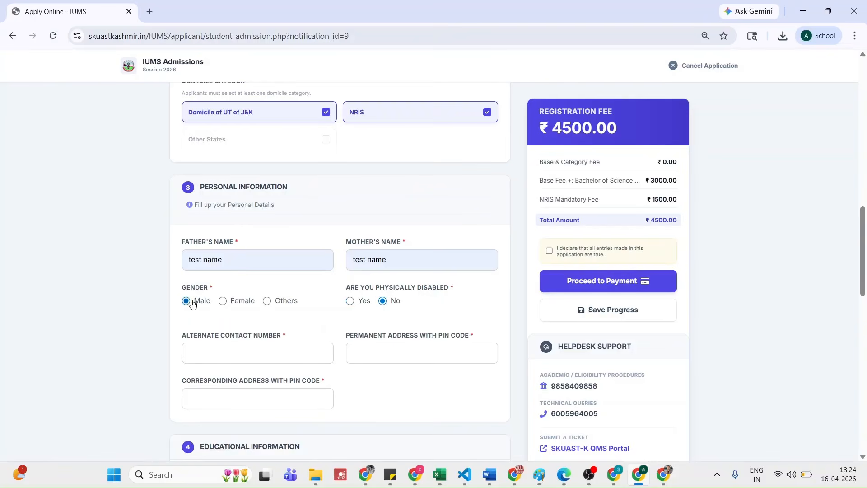
click(351, 301)
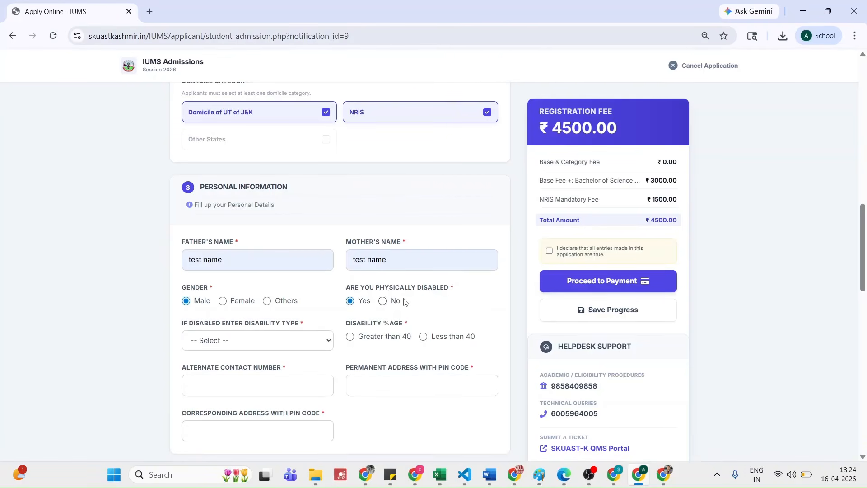
click(238, 344)
scroll(271, 181, down, 1)
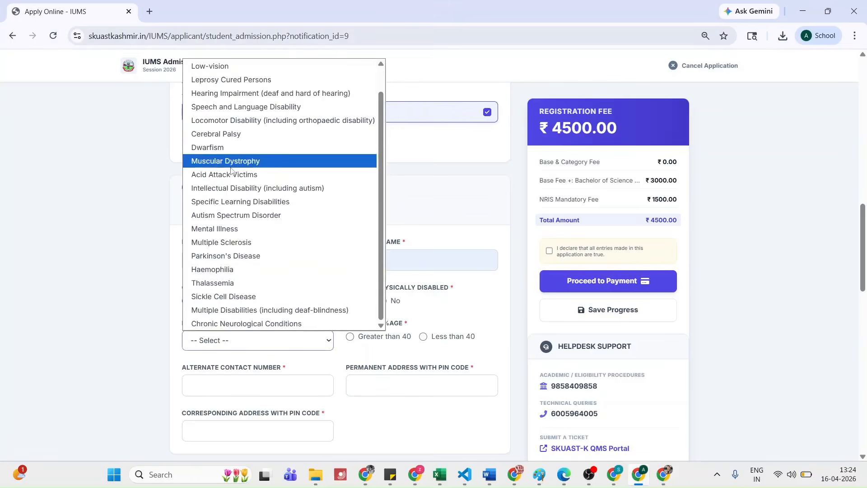
click(121, 286)
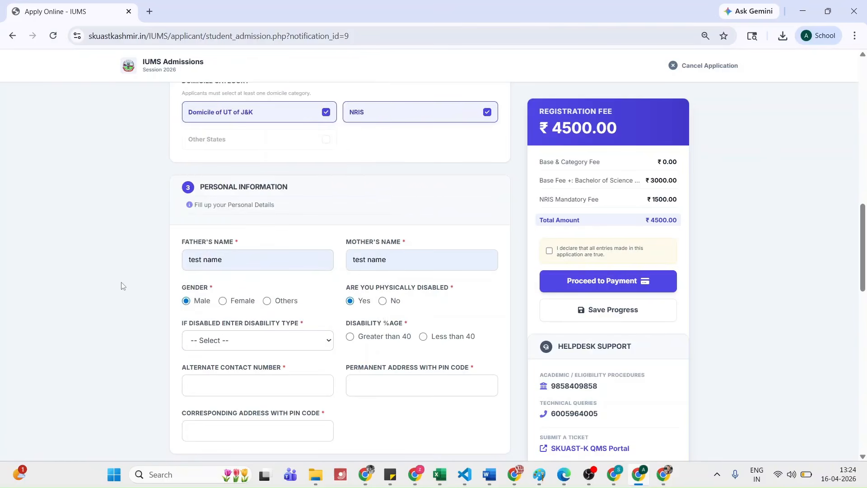
click(371, 340)
click(436, 337)
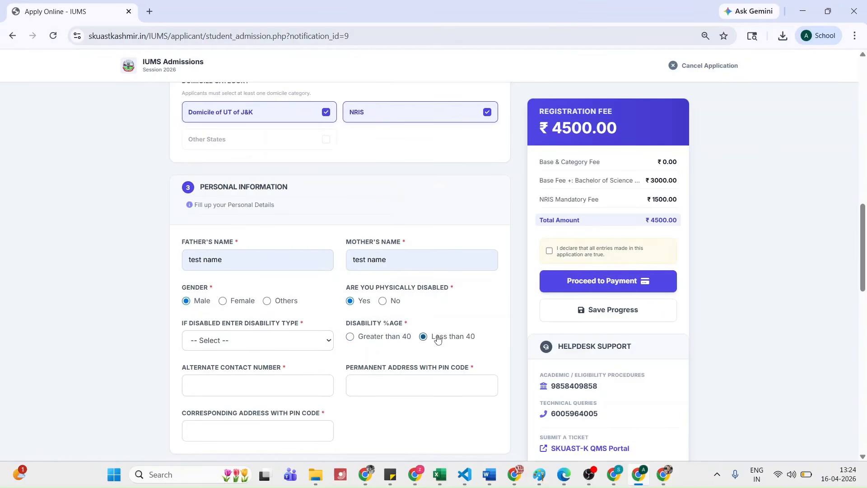
click(383, 301)
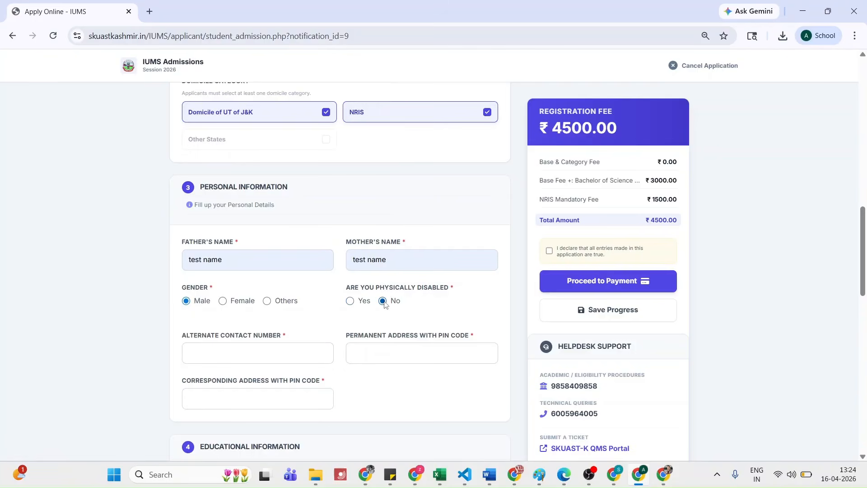
Enter the applicant's alternate contact number and the permanent address with its postal code
click(236, 359)
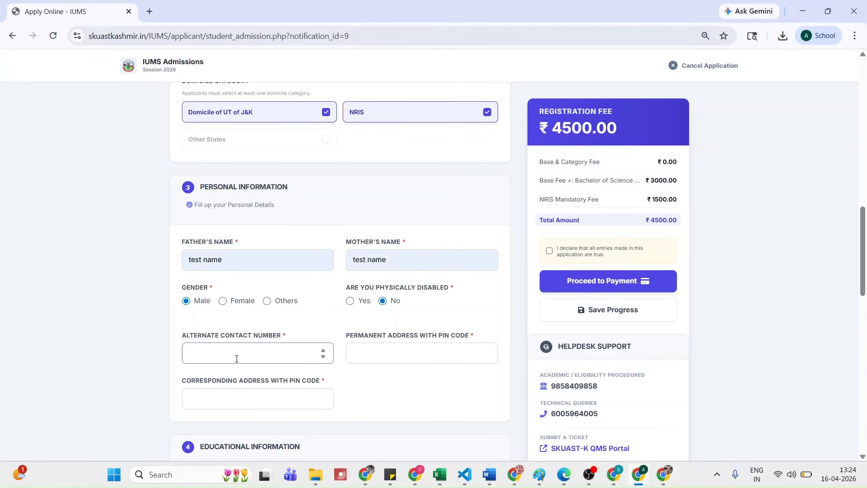
text(909090909)
key(Tab)
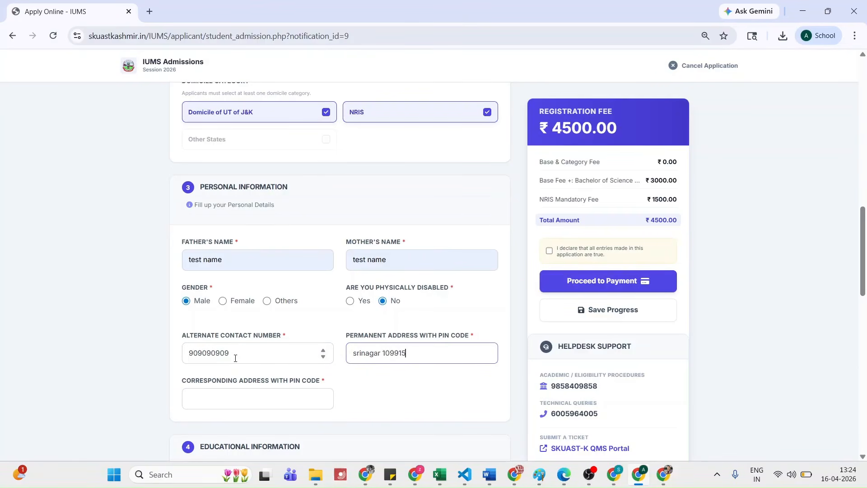
Copy the permanent address with its postal code into the corresponding address
click(220, 392)
key(ctrl+a)
key(ctrl+c)
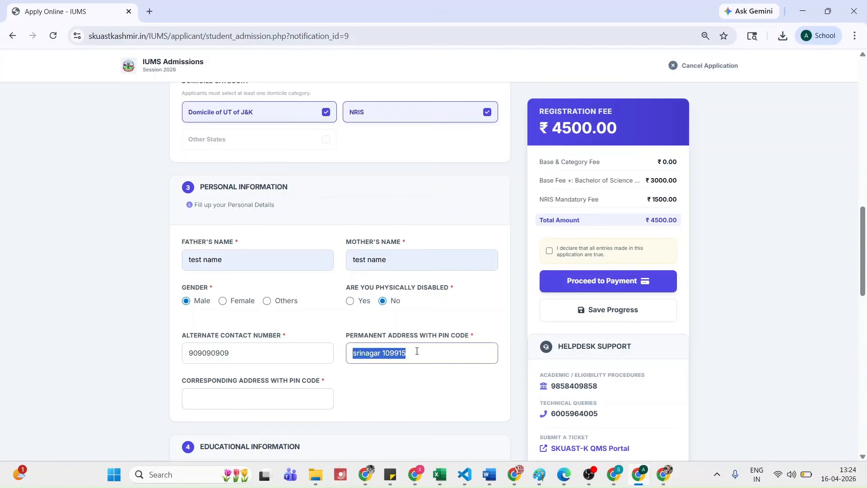
click(253, 398)
key(ctrl+v)
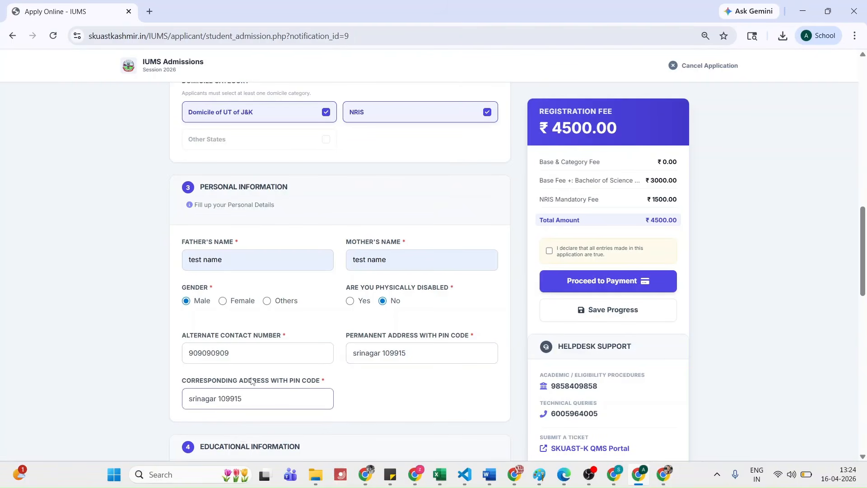
Enter 10+2 as the degree title in the educational information and set the result status to Declared
scroll(150, 351, down, 3)
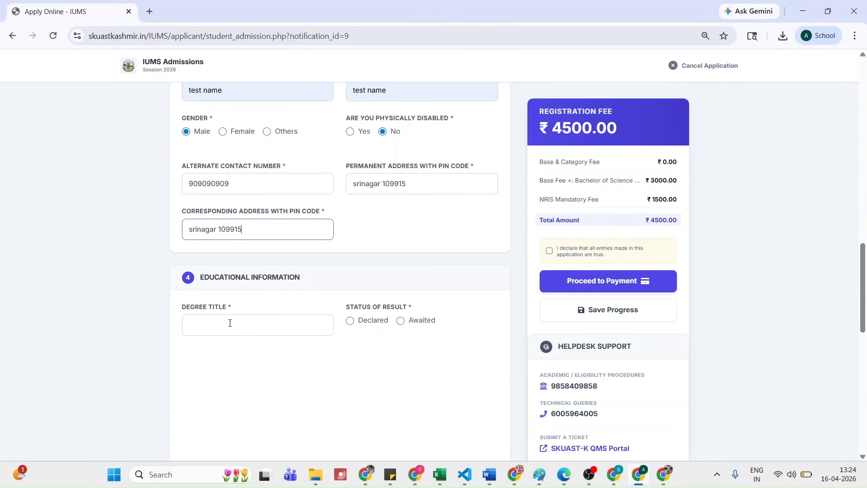
scroll(230, 323, down, 1)
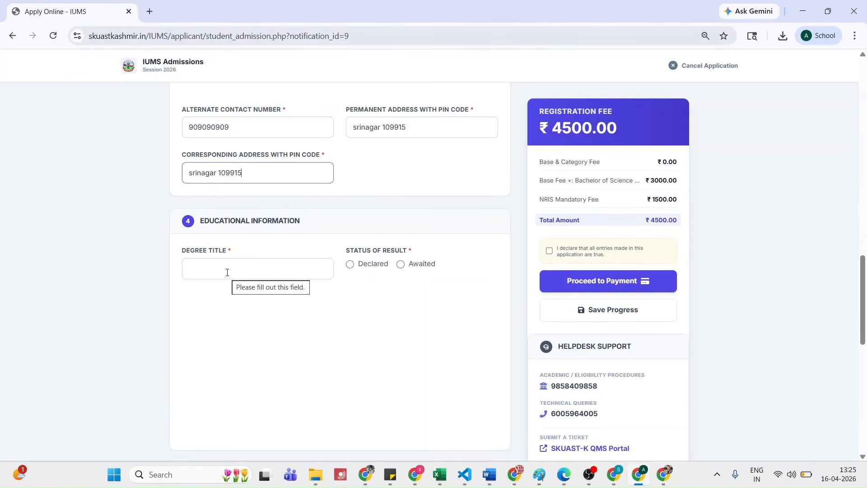
click(214, 271)
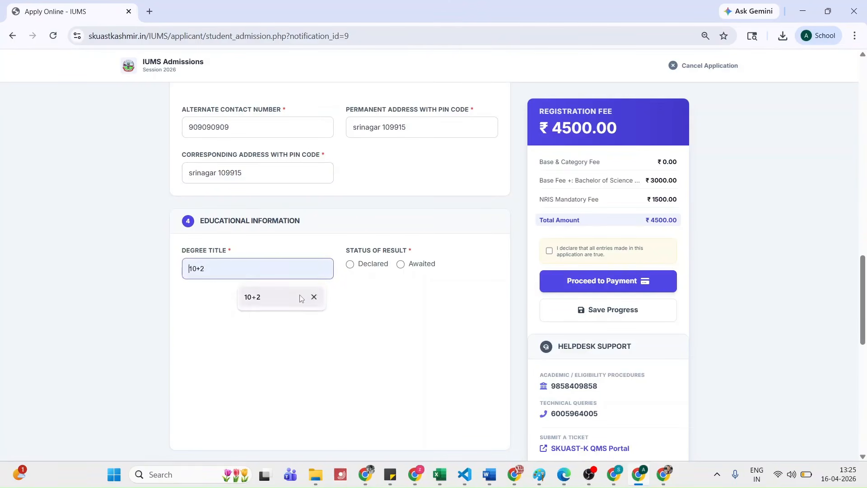
click(251, 295)
click(362, 268)
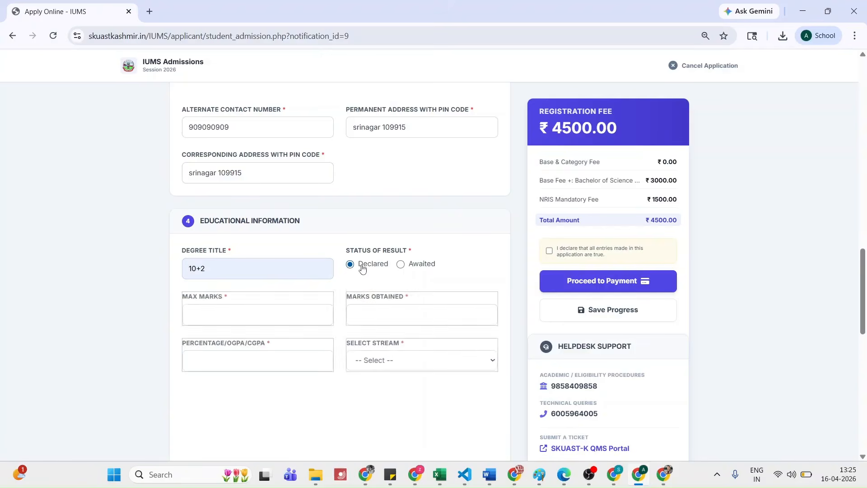
Enter 1000 as the maximum marks, 999 as the marks obtained and 99 as the percentage
click(270, 317)
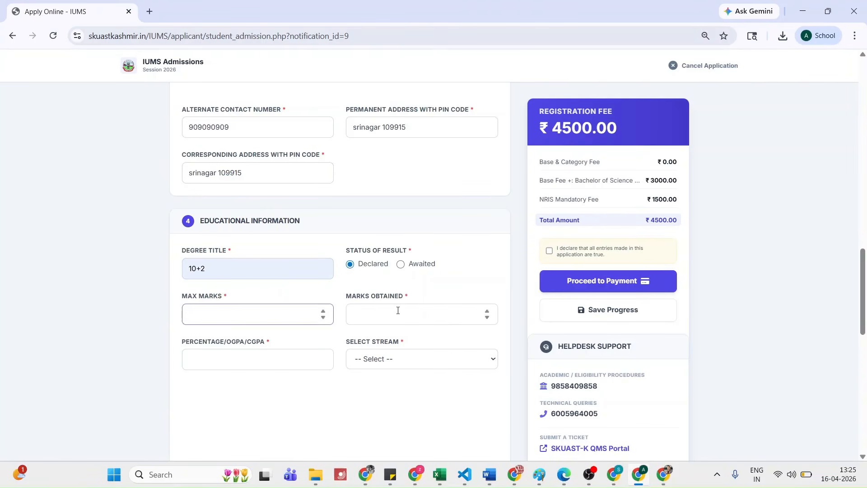
text(1000)
click(397, 305)
text(999)
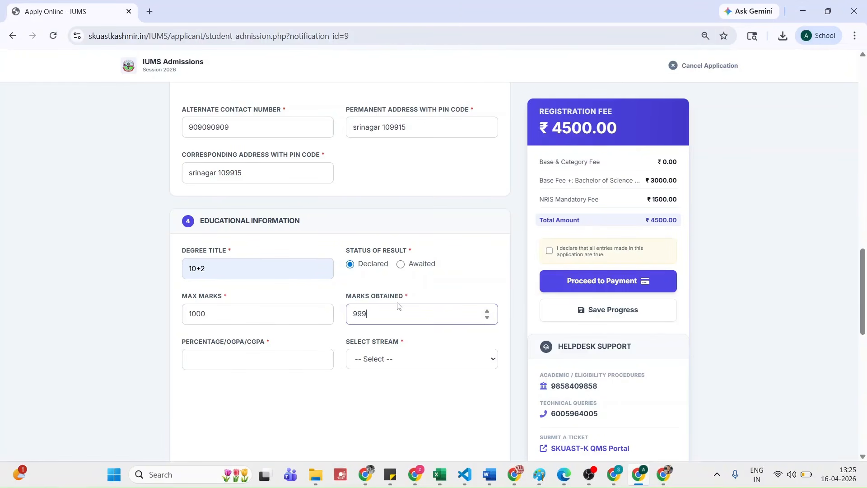
key(Tab)
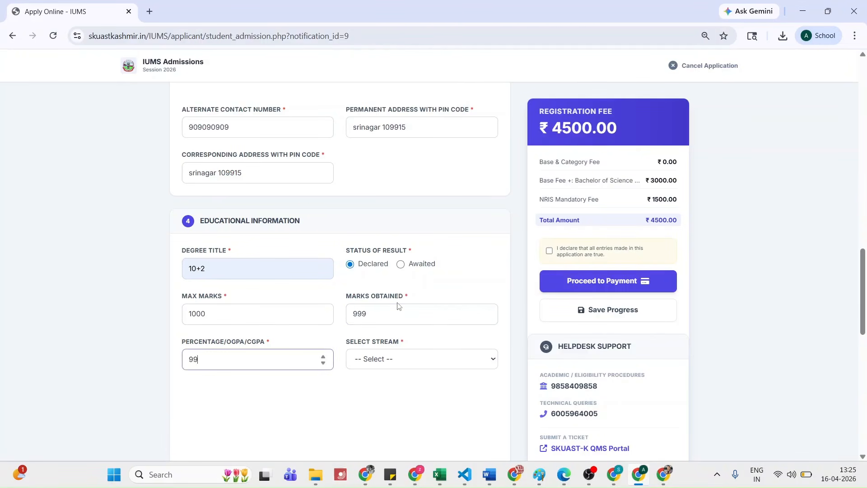
Review the streams offered for the 10+2 degree and select PCMB
click(422, 367)
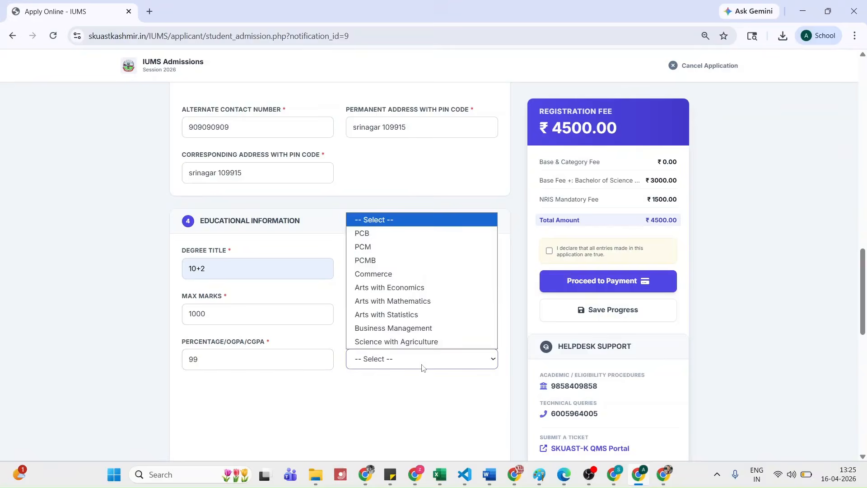
click(308, 393)
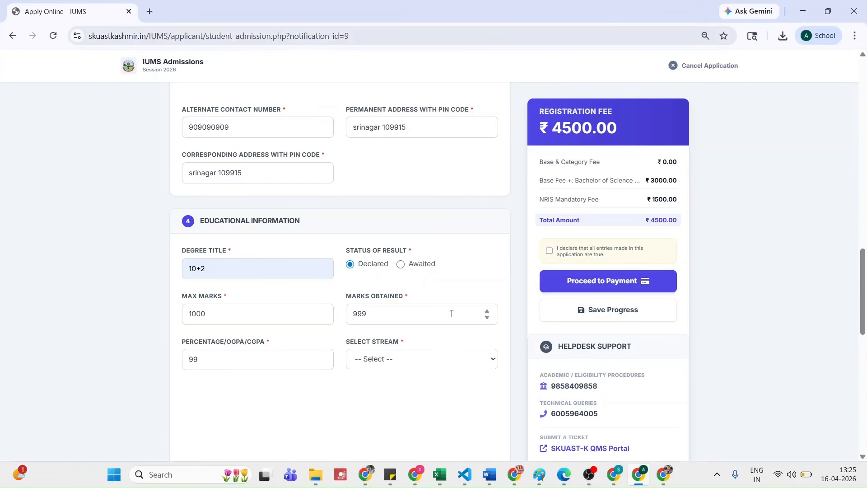
click(384, 362)
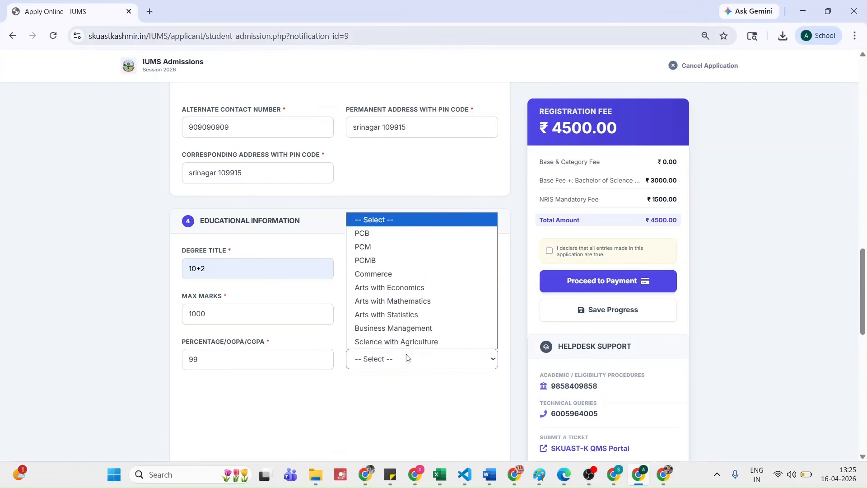
click(392, 260)
scroll(388, 246, down, 3)
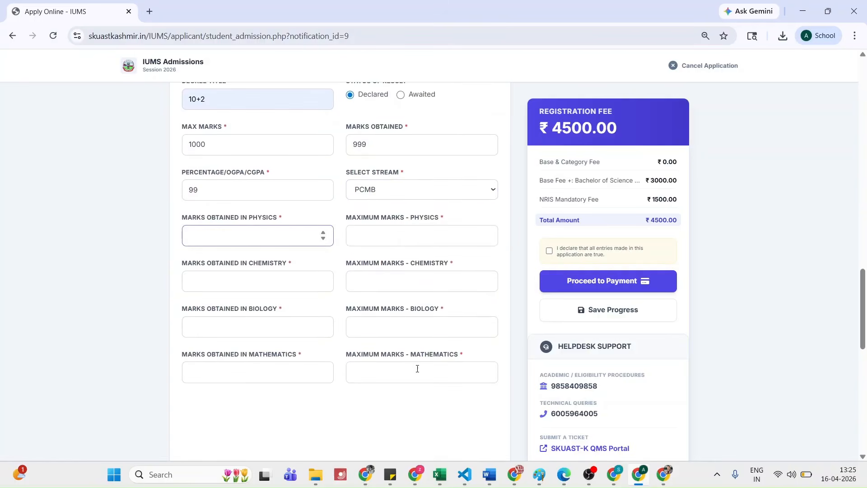
Try the Commerce, Arts with Statistics, Business Management and Science with Agriculture streams to compare their subject marks fields, and return the stream to PCMB
click(408, 195)
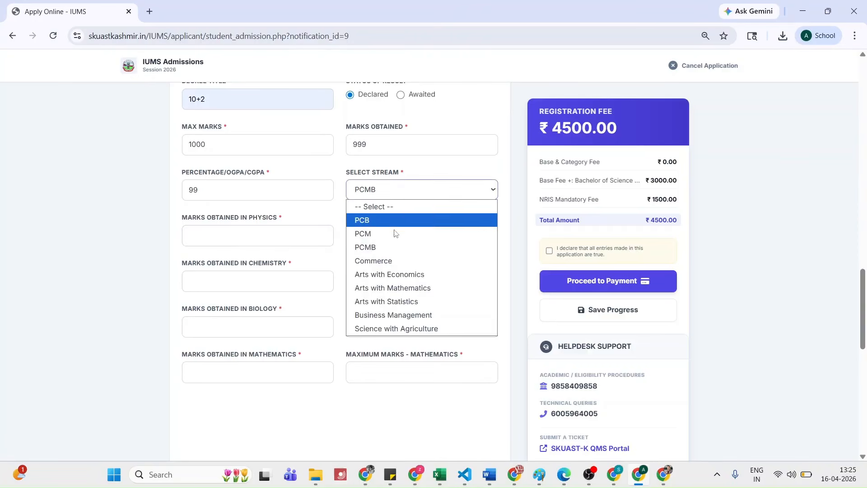
click(392, 261)
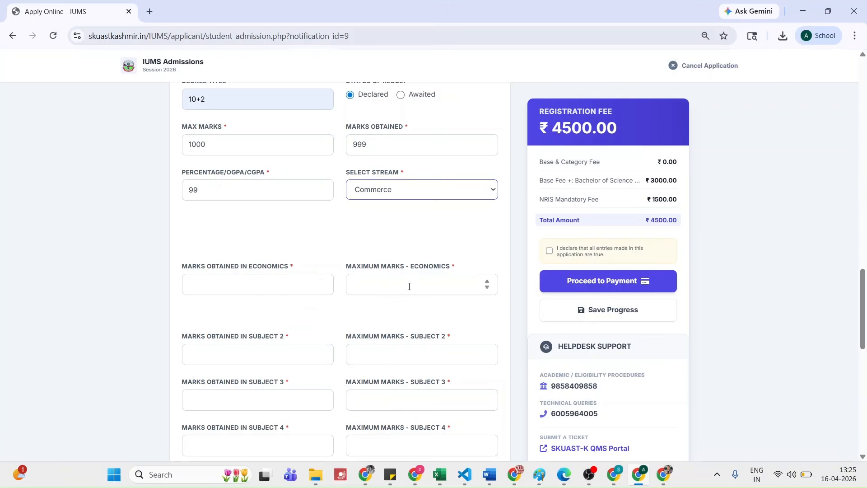
scroll(408, 285, down, 1)
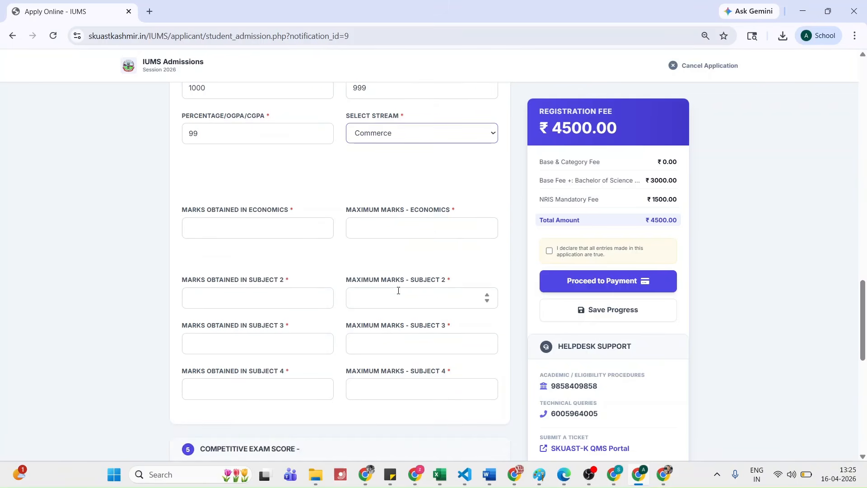
click(424, 139)
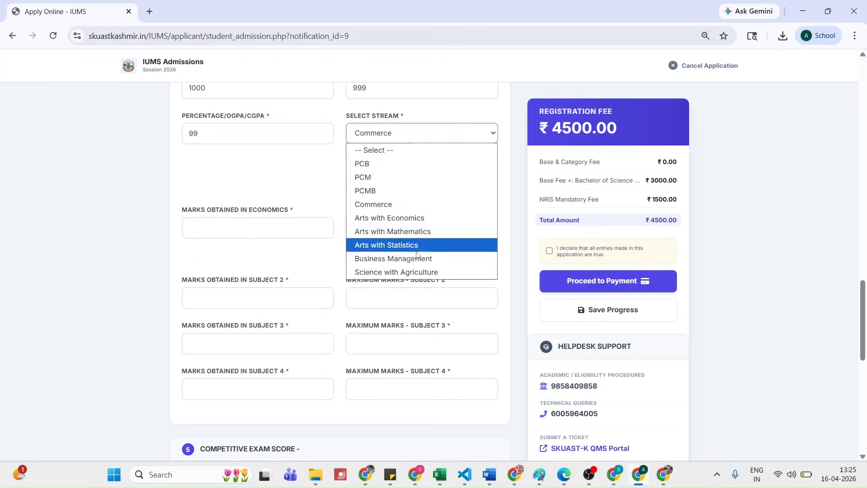
click(417, 252)
click(434, 132)
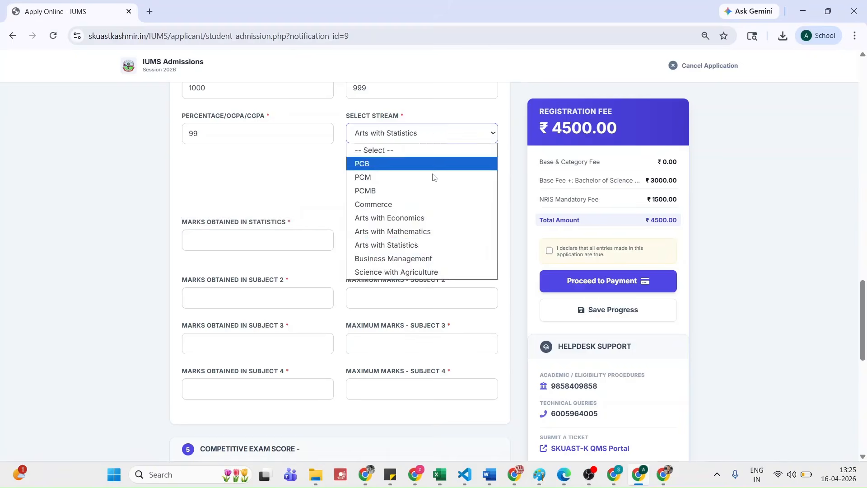
click(423, 260)
click(447, 131)
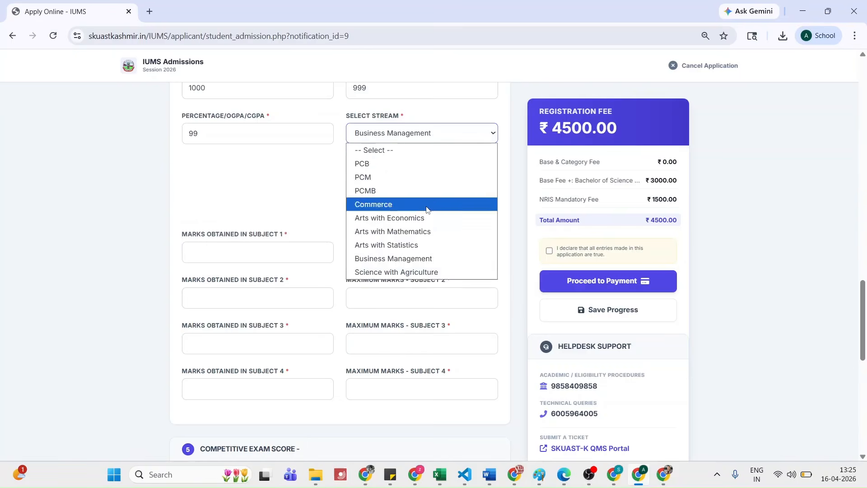
click(424, 272)
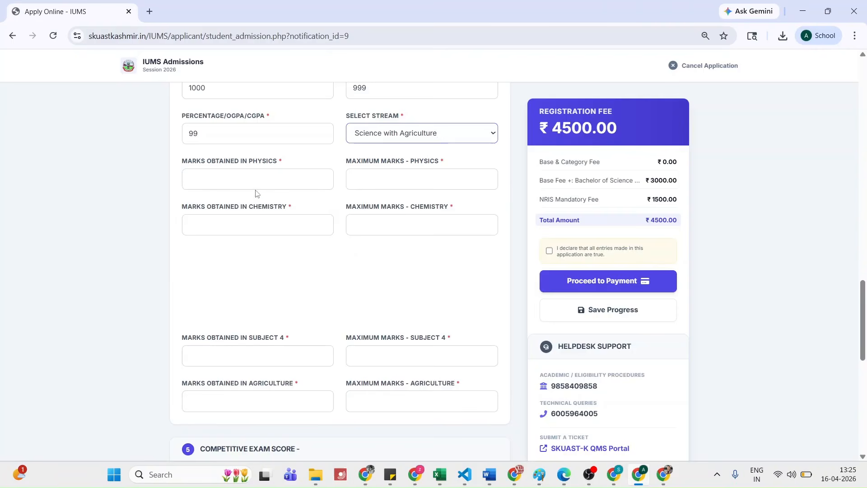
scroll(257, 193, up, 1)
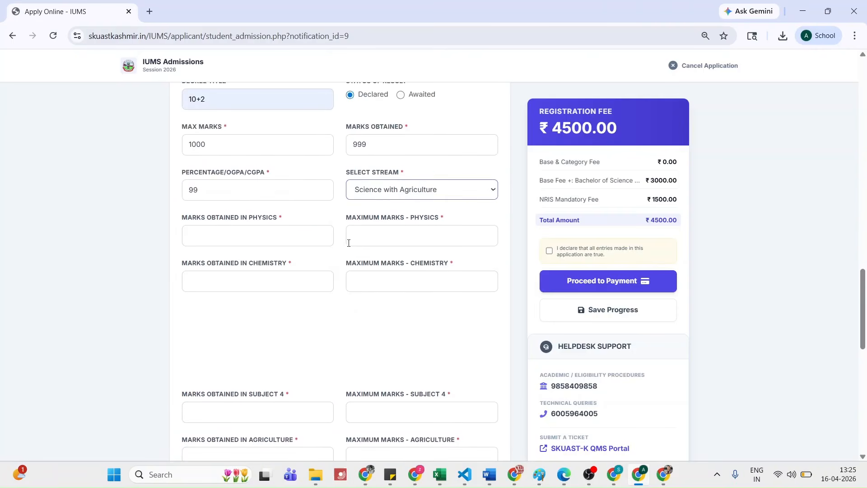
scroll(350, 347, down, 2)
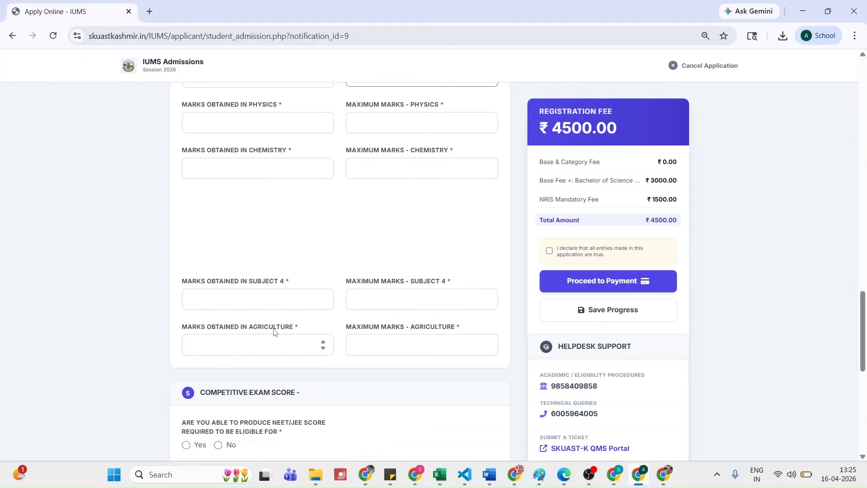
scroll(303, 256, up, 3)
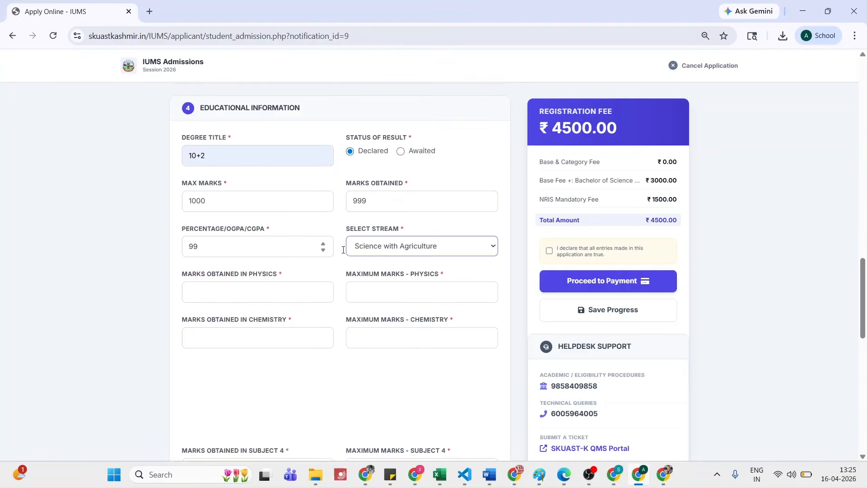
click(382, 245)
click(383, 304)
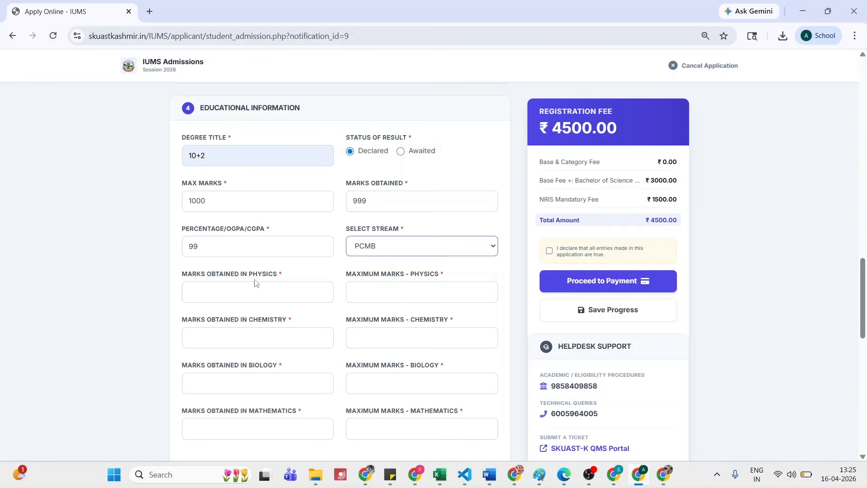
Enter 90 as the marks obtained in Physics and 100 as the maximum marks for Physics
click(274, 290)
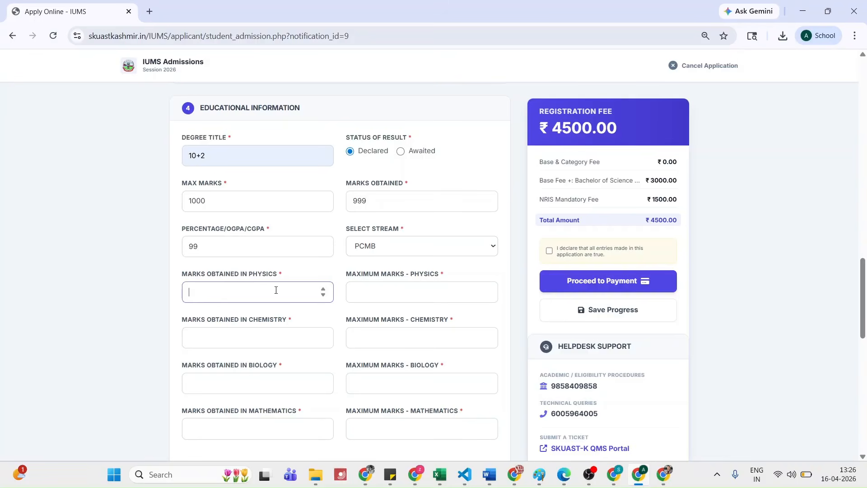
text(100)
key(BackSpace)
key(BackSpace)
key(BackSpace)
key(Tab)
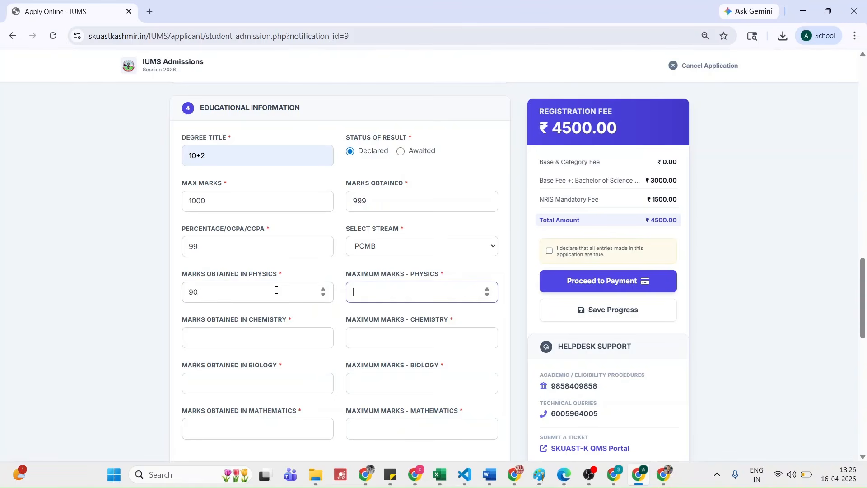
text(1000)
key(Tab)
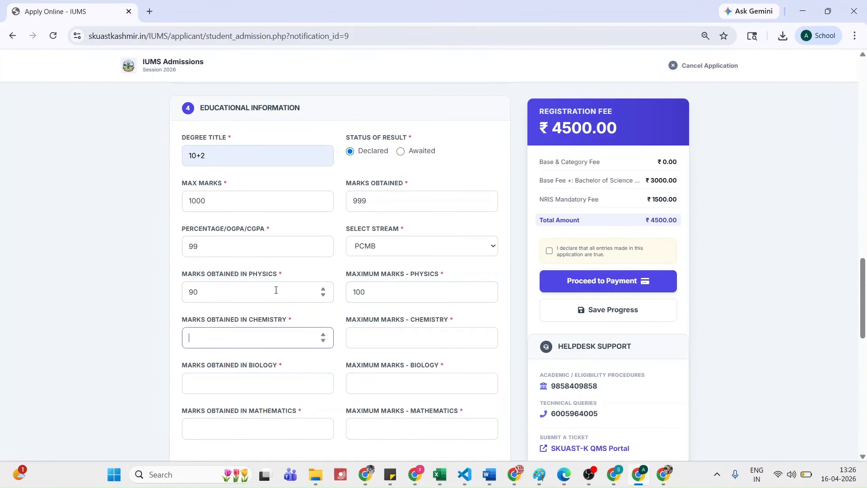
Enter 90 as the marks obtained and 100 as the maximum marks for each of Chemistry, Biology and Mathematics
text(90)
key(Tab)
text(100)
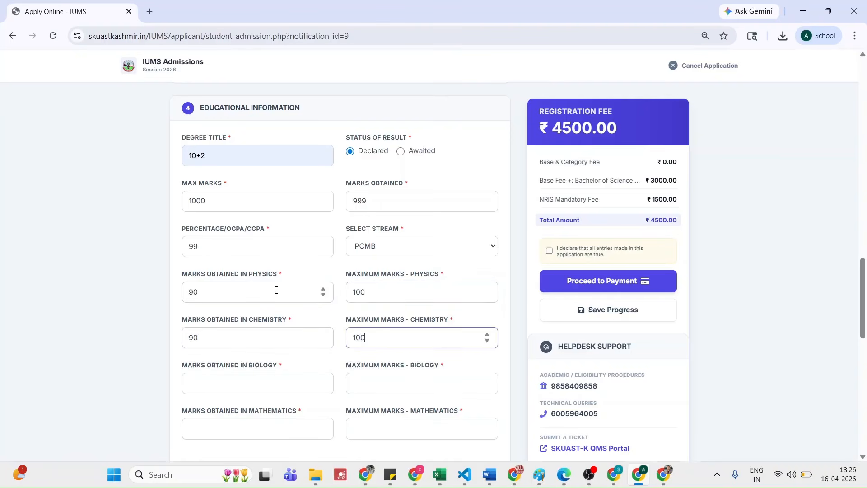
key(Tab)
text(90)
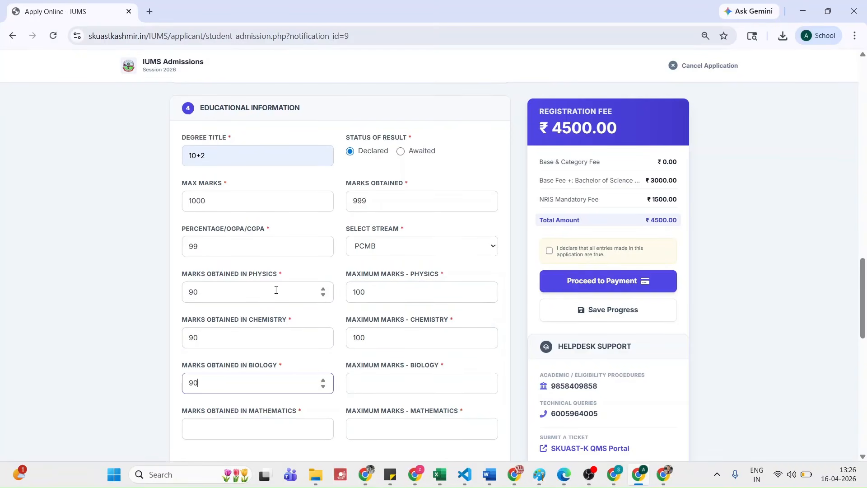
key(Tab)
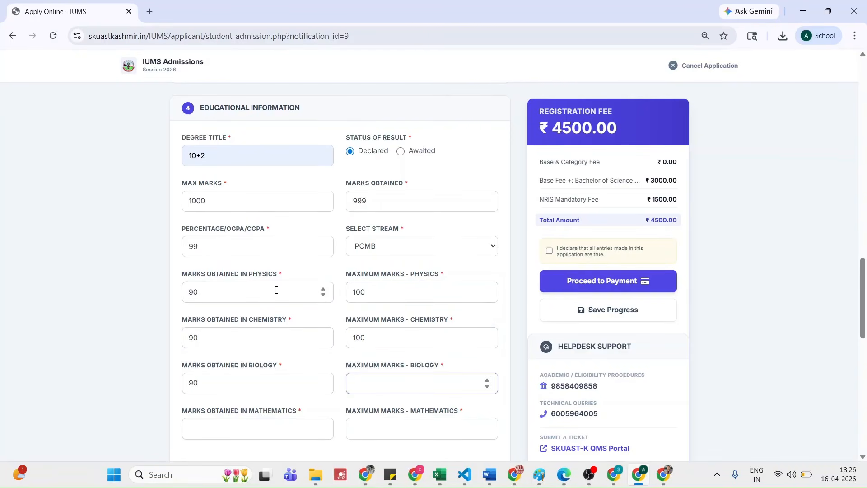
text(100)
key(Tab)
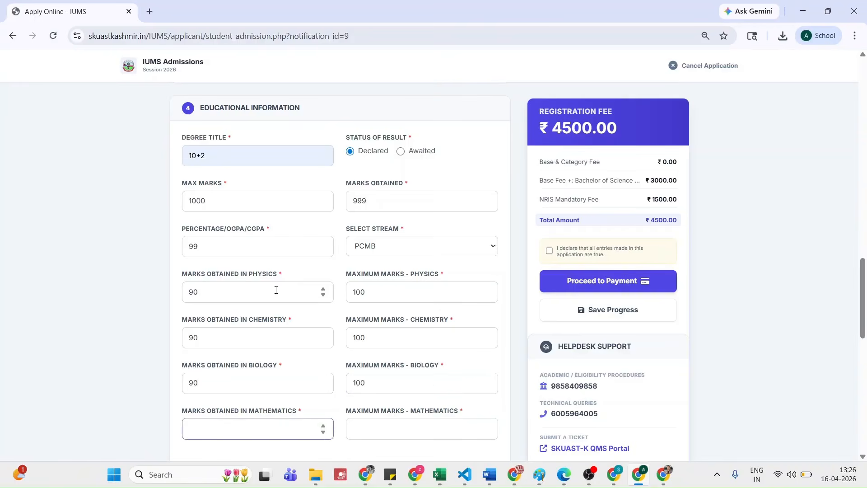
text(90)
key(Tab)
text(100)
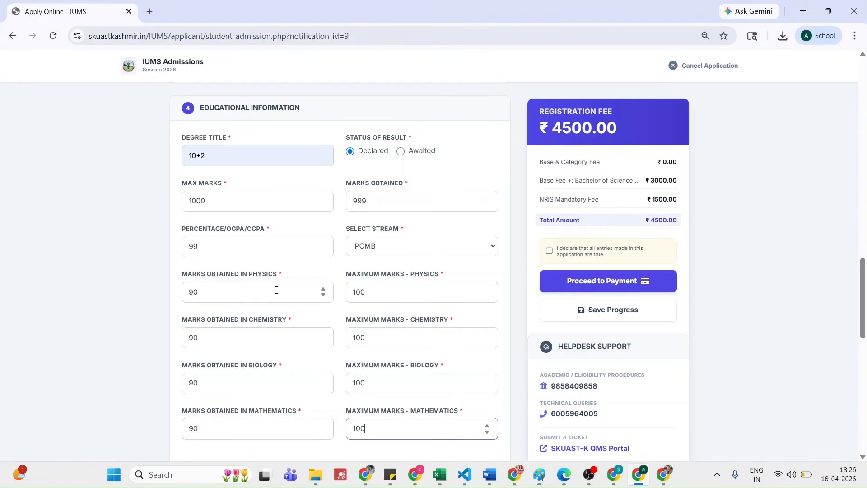
Save the application's progress and agree to the security alert about unauthorized sources
scroll(311, 372, down, 6)
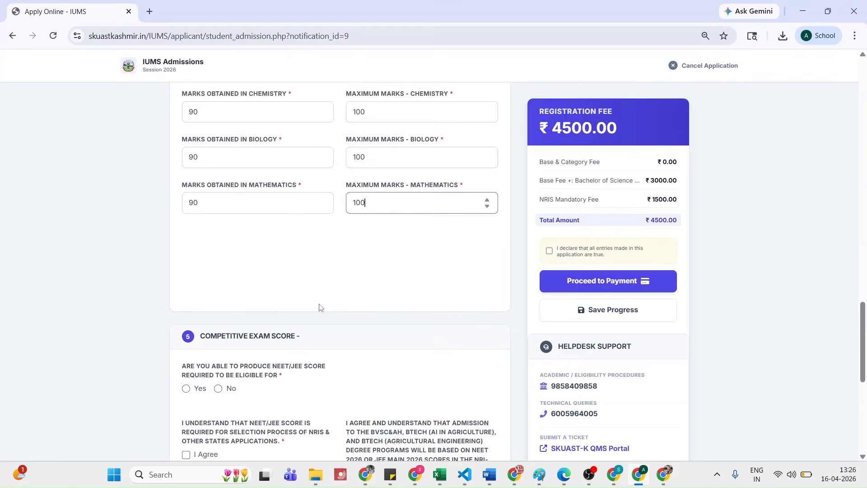
scroll(322, 299, down, 1)
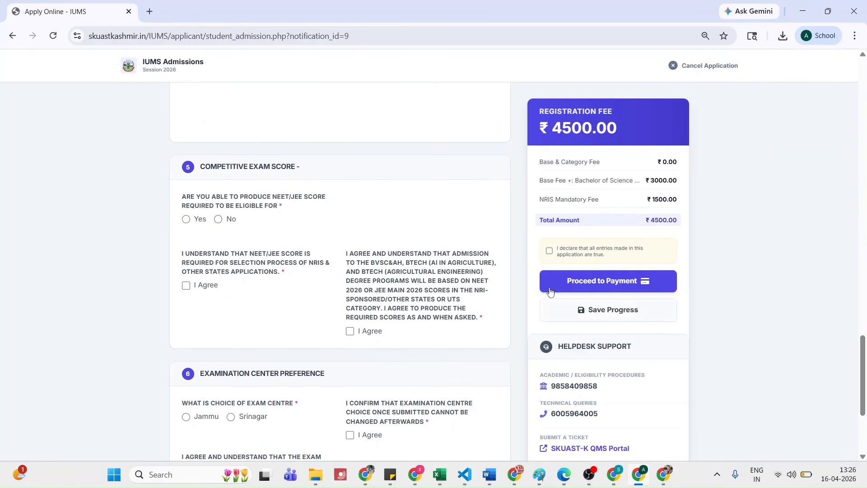
scroll(310, 174, up, 7)
scroll(310, 174, up, 8)
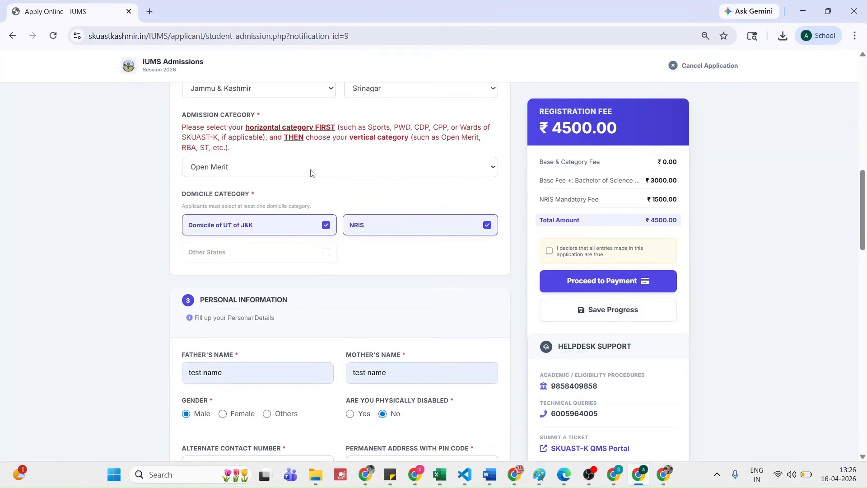
scroll(310, 173, down, 14)
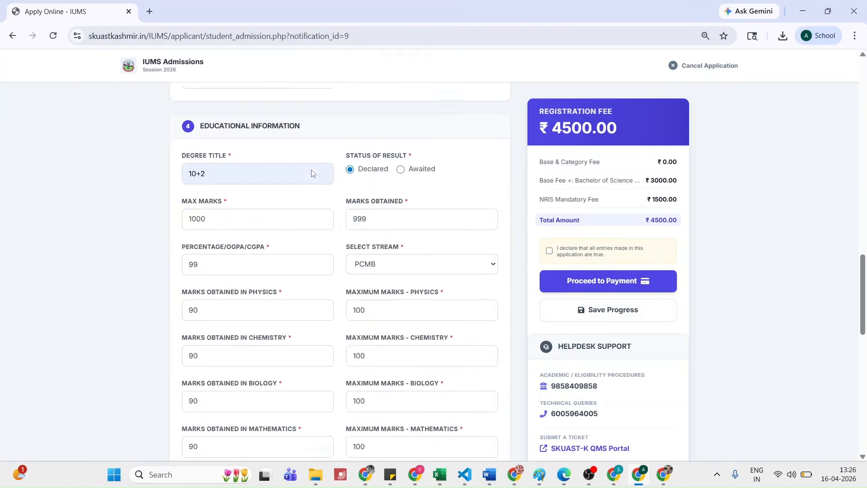
click(603, 311)
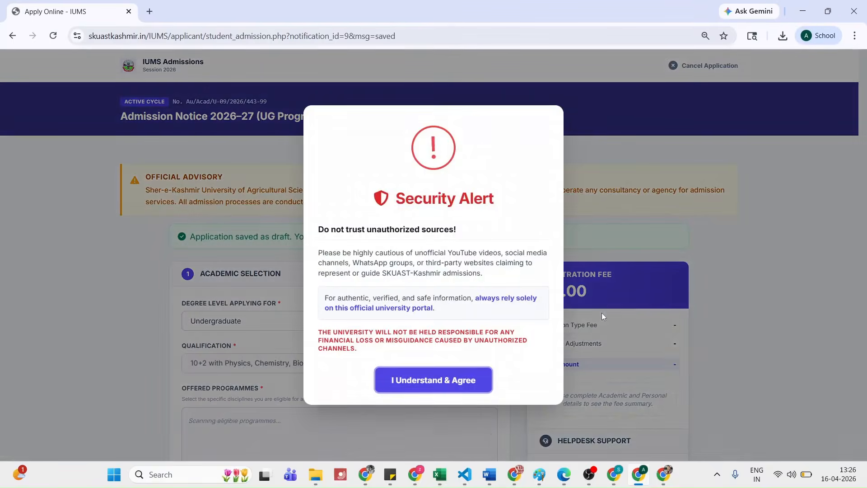
click(449, 379)
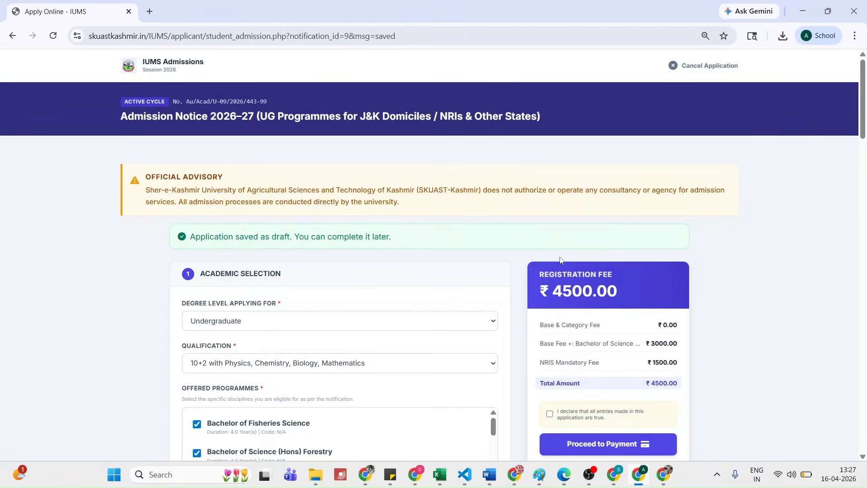
Review the saved application's fee, applicant, personal and educational entries down to the Competitive Exam Score section
scroll(651, 260, down, 2)
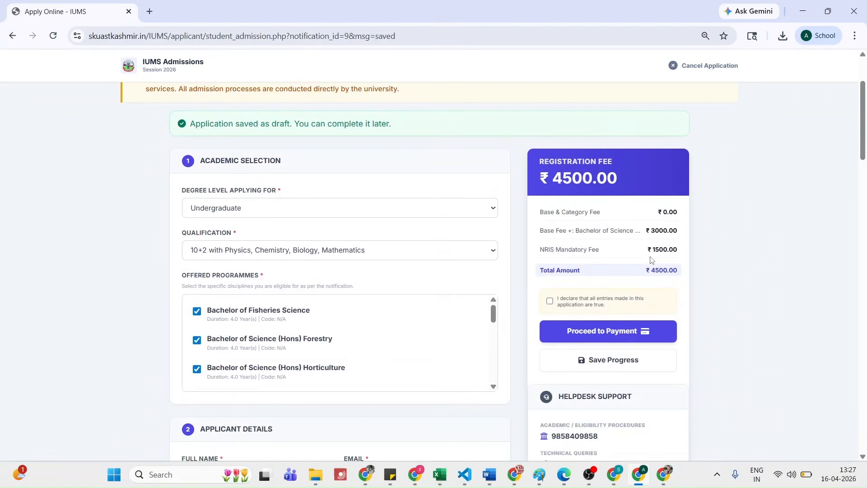
scroll(650, 261, down, 7)
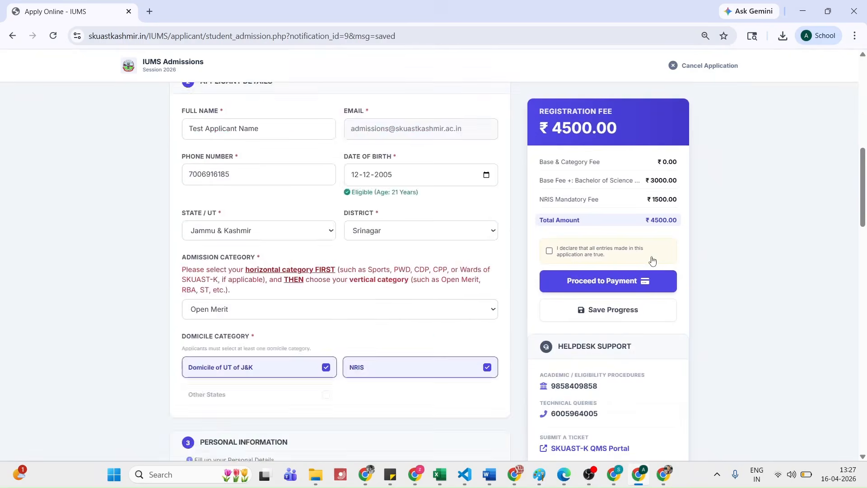
scroll(652, 261, down, 6)
scroll(422, 284, down, 1)
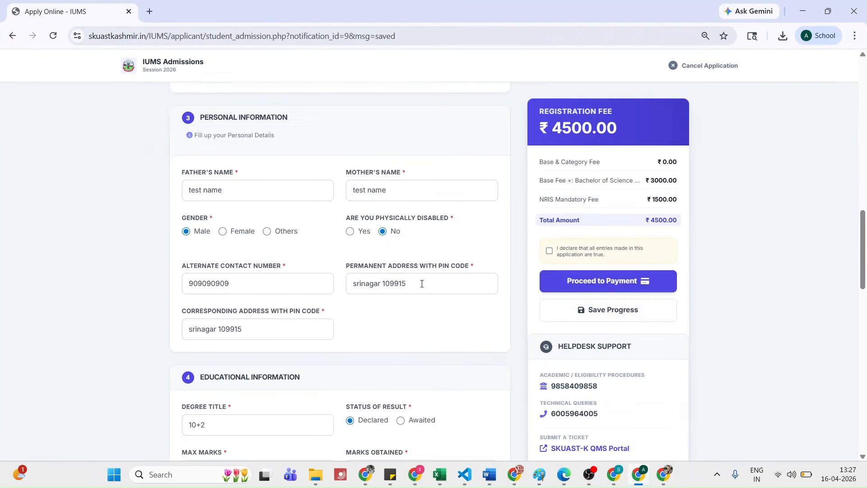
scroll(422, 284, down, 12)
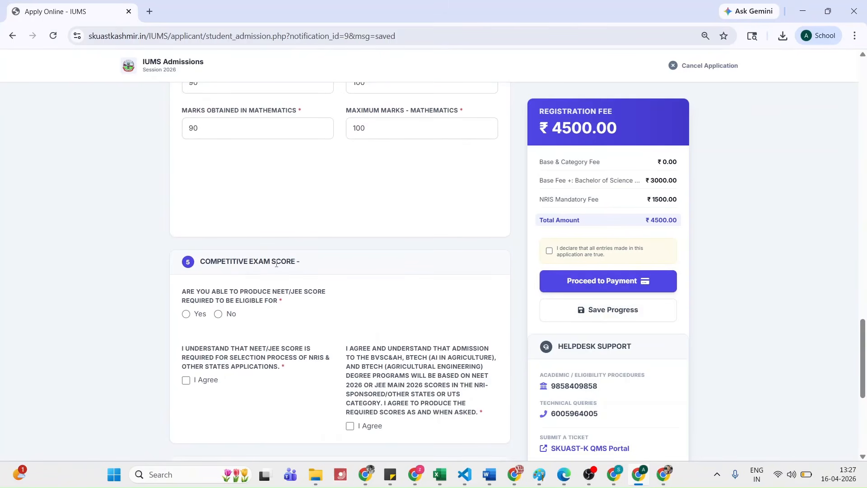
drag(182, 262, 315, 265)
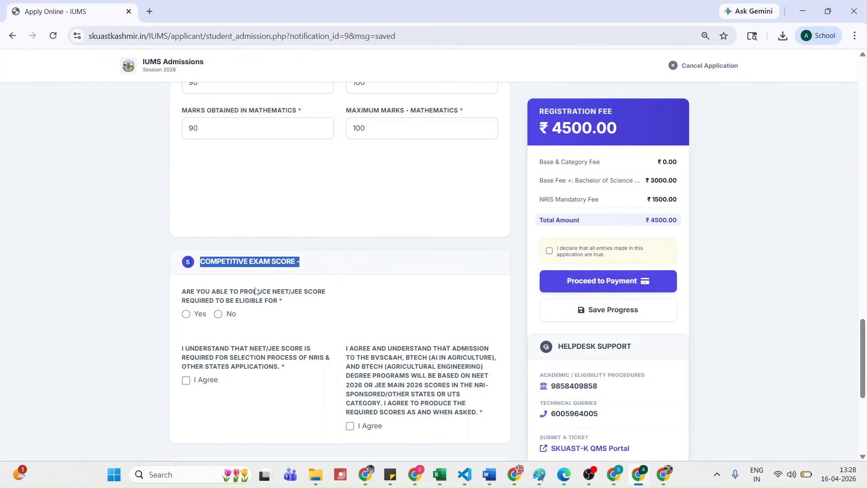
Try the application without the NRIS domicile category to compare the sections it requires, and select NRIS again
scroll(169, 365, up, 1)
scroll(235, 328, up, 12)
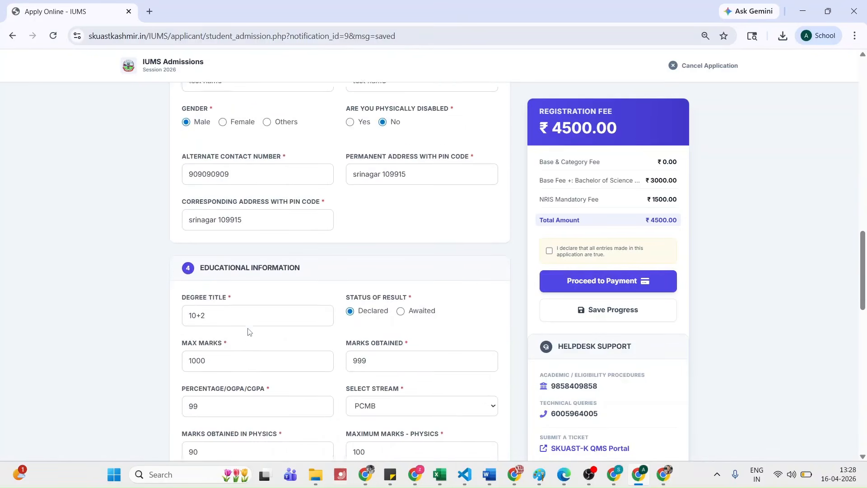
click(416, 217)
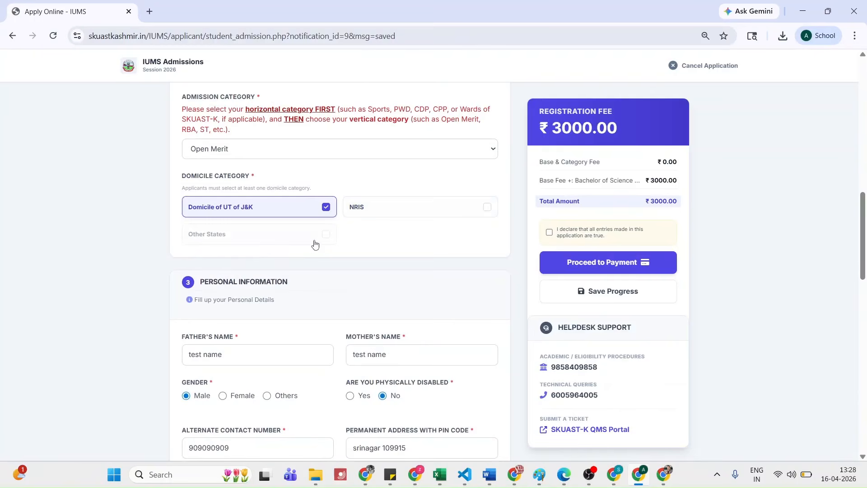
scroll(399, 232, down, 7)
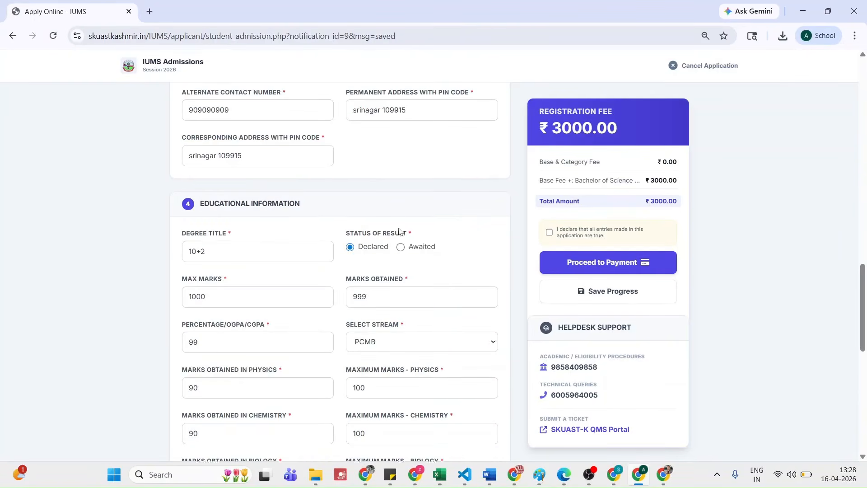
scroll(401, 223, up, 7)
scroll(401, 223, down, 15)
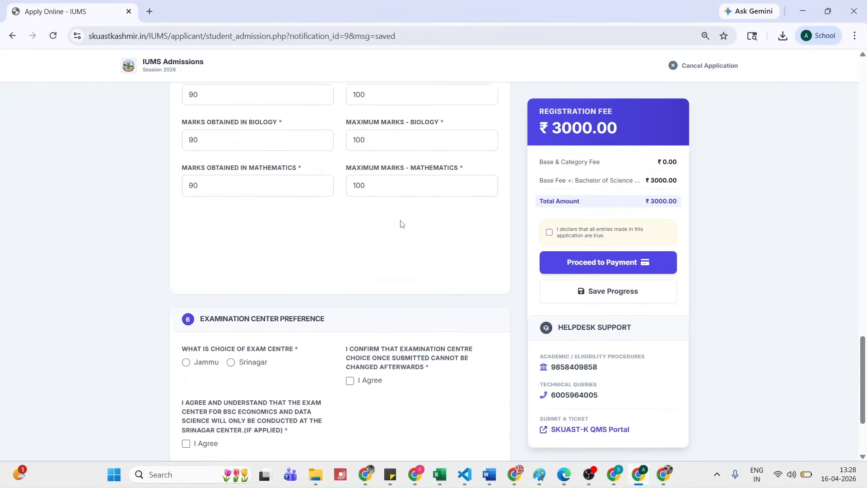
scroll(313, 207, up, 2)
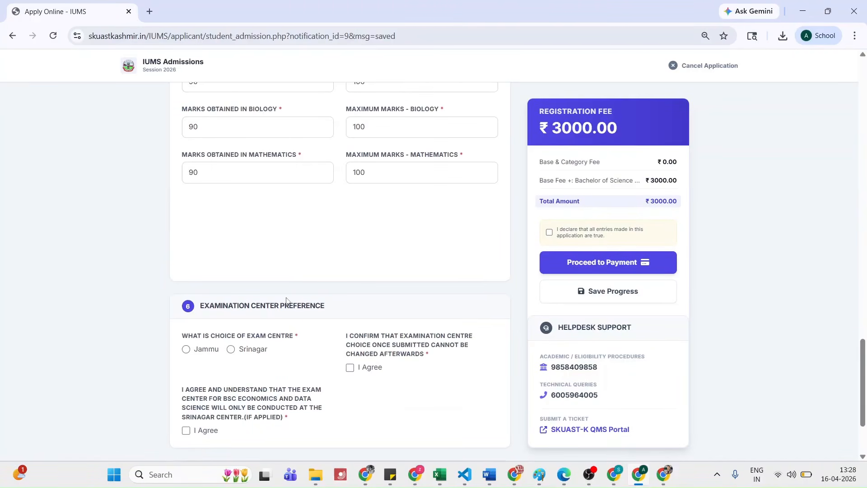
scroll(333, 291, up, 9)
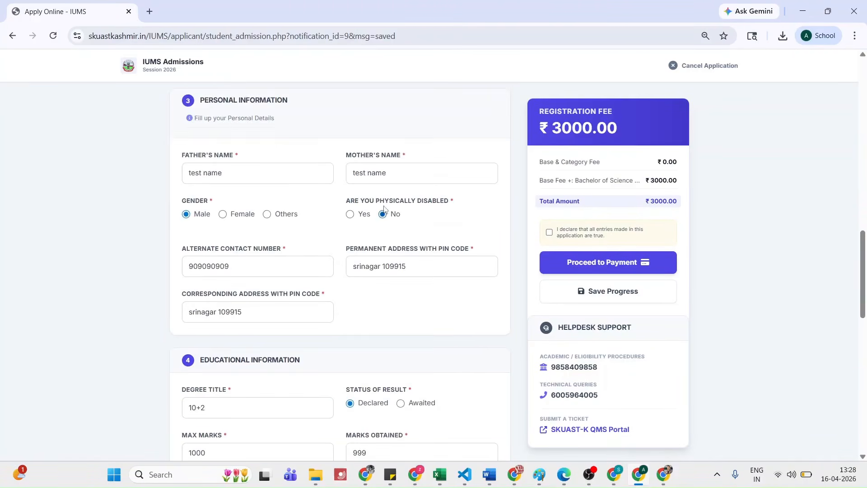
scroll(388, 274, up, 4)
click(387, 198)
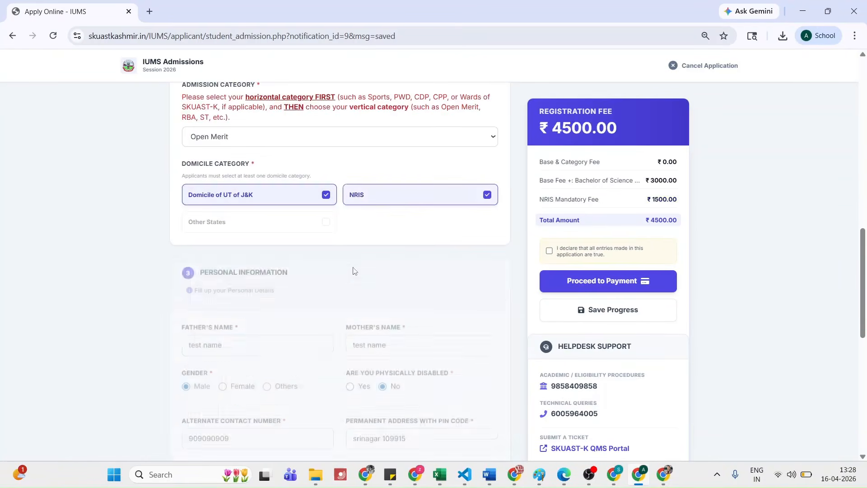
Compare the Yes and No answers on producing a NEET/JEE score and choose Yes
scroll(352, 271, down, 7)
scroll(353, 270, down, 10)
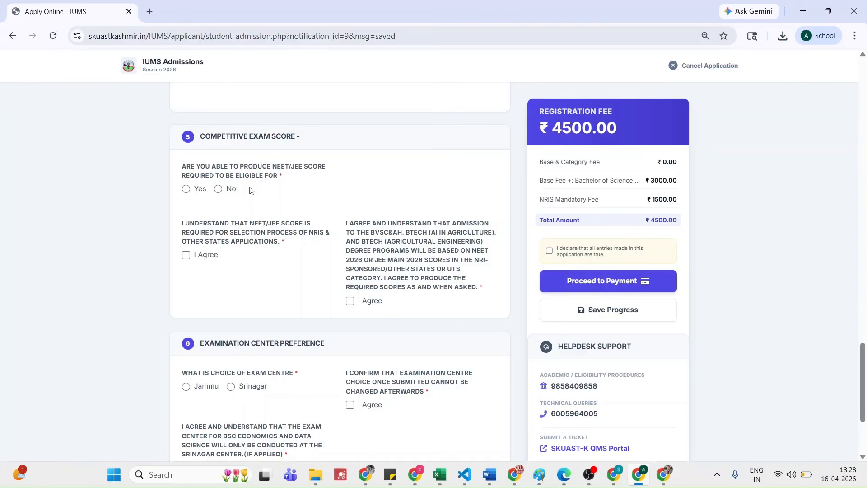
click(198, 193)
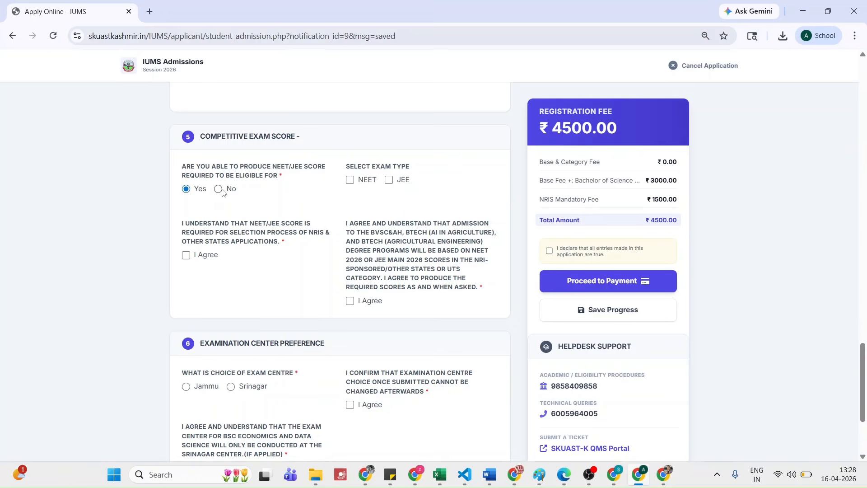
click(219, 190)
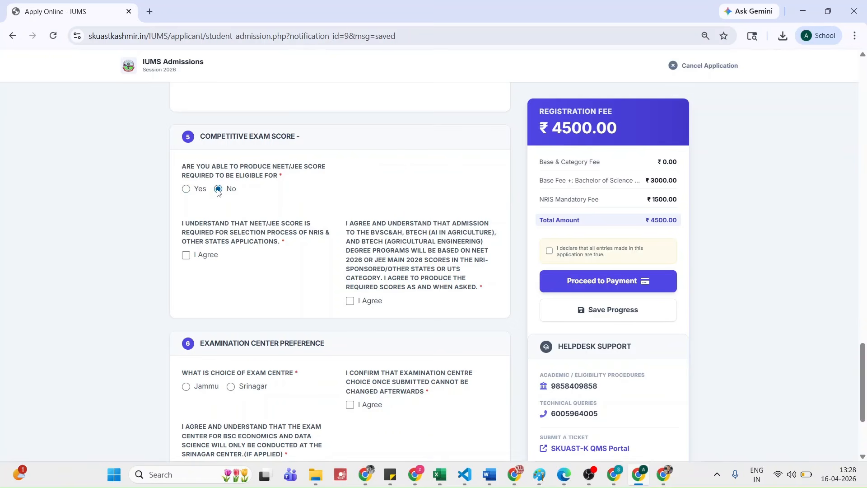
click(190, 189)
Add NEET with a score of 876 and JEE with a score of 65, and agree to both NEET/JEE declarations
click(351, 180)
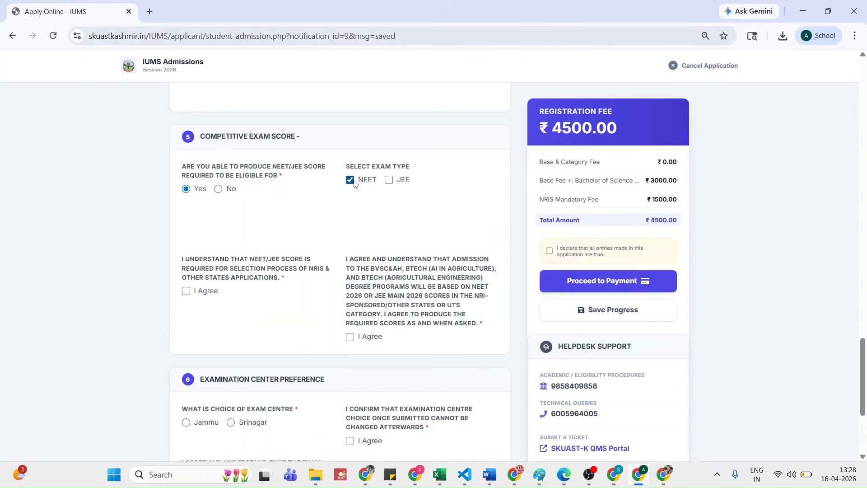
click(227, 224)
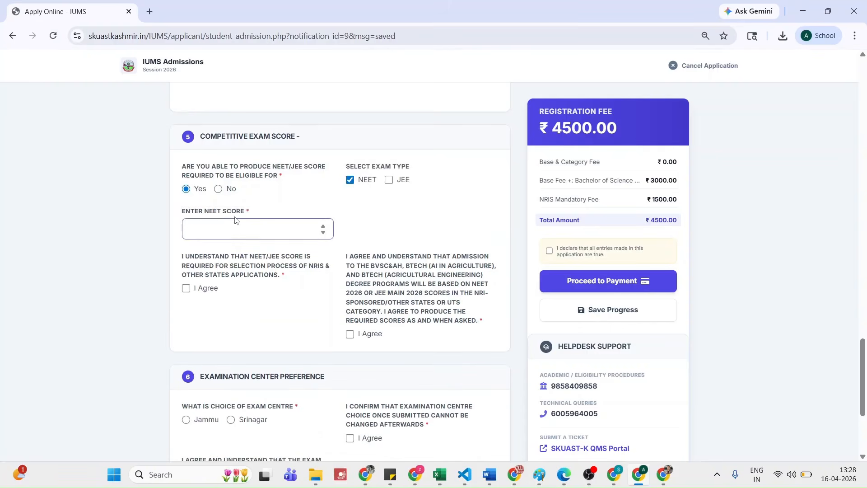
text(876)
click(389, 180)
click(392, 228)
text(65)
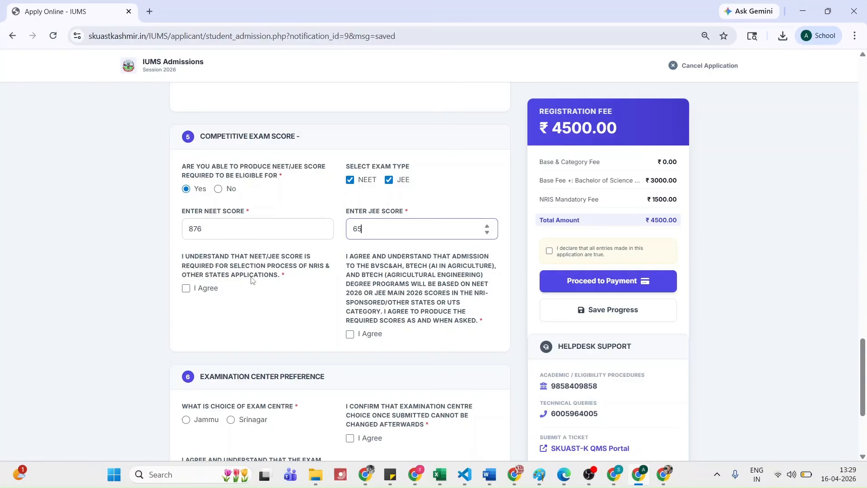
click(186, 289)
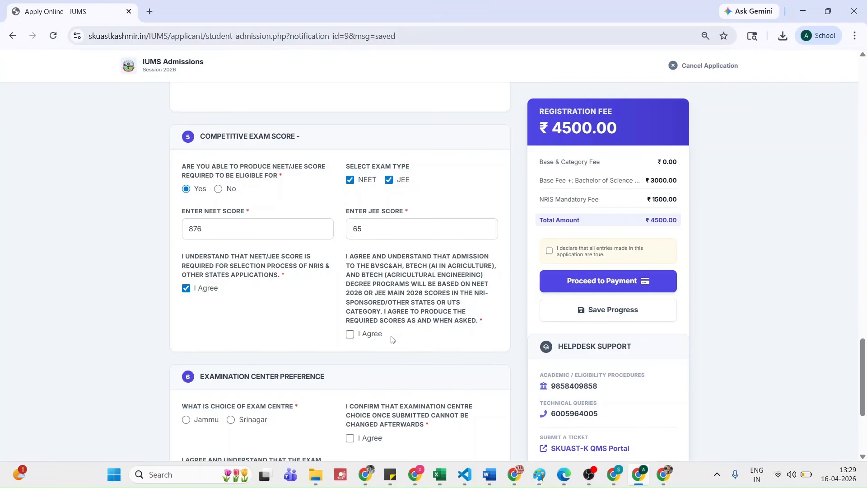
click(350, 334)
Read the Srinagar-only condition for BSc Economics and Data Science and choose Jammu as the exam centre
scroll(265, 349, down, 4)
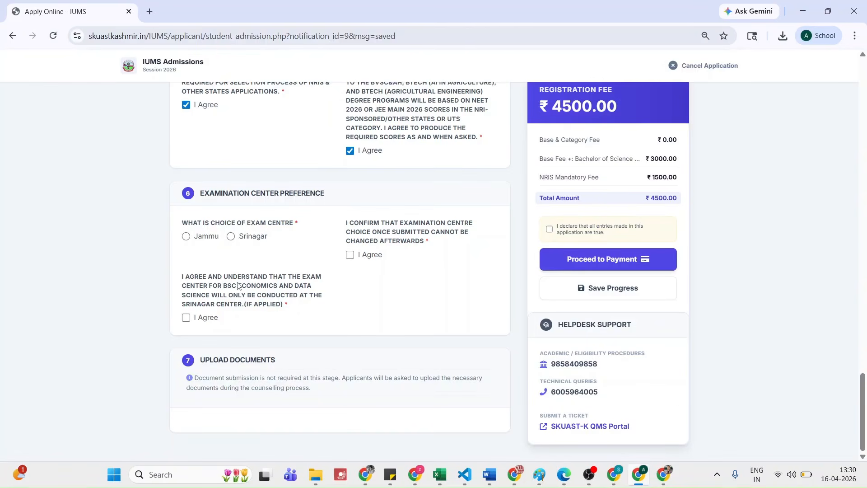
drag(289, 276, 247, 310)
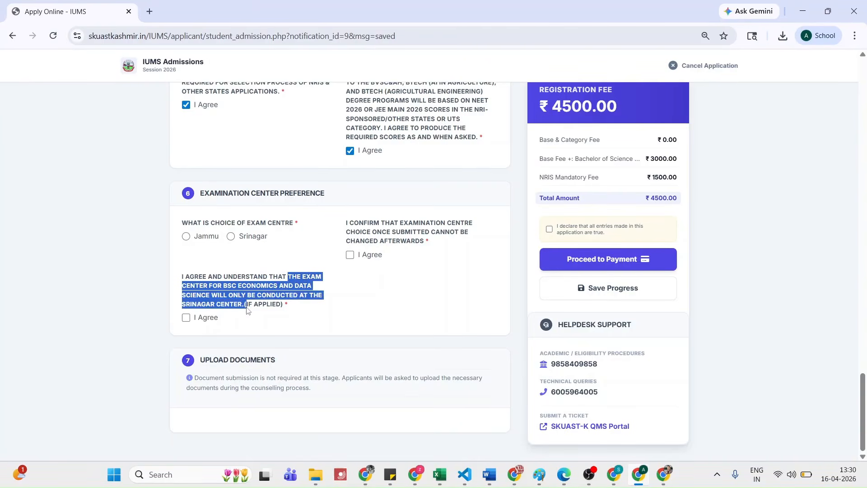
click(186, 237)
click(274, 270)
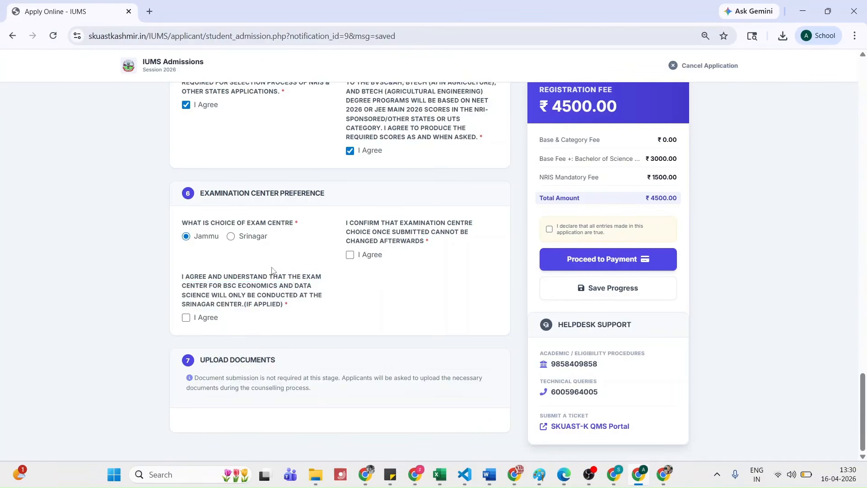
Review the selected programmes, applicant details, competitive exam scores and exam centre section of the application form
scroll(247, 252, up, 10)
scroll(248, 252, up, 15)
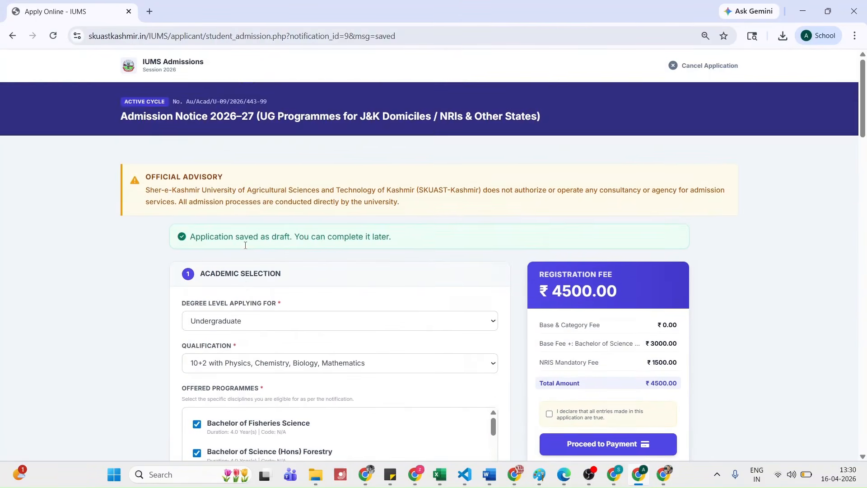
scroll(284, 253, down, 4)
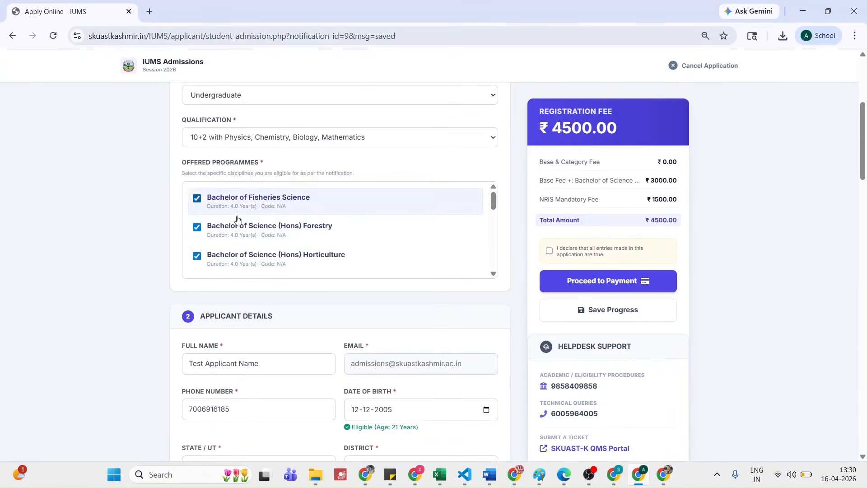
scroll(291, 201, down, 2)
scroll(292, 204, down, 2)
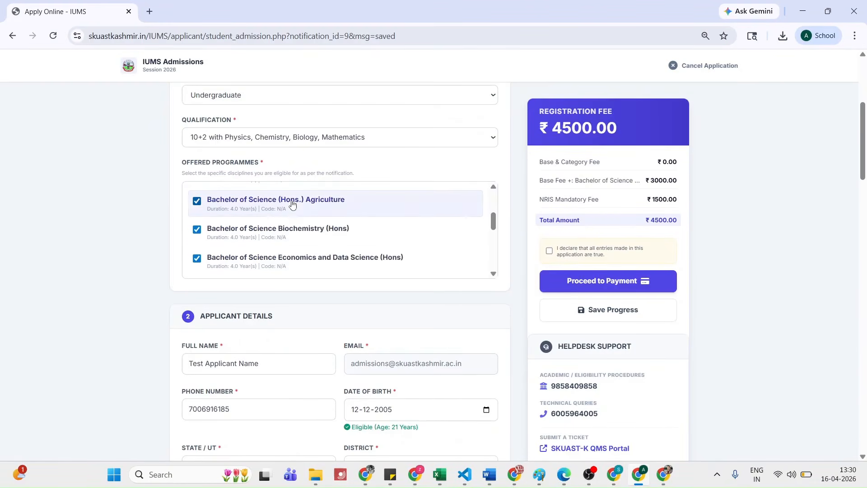
scroll(149, 258, down, 15)
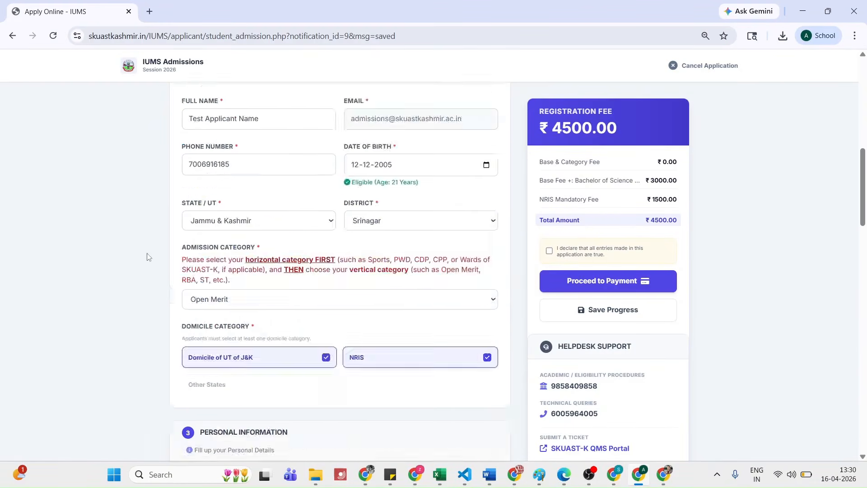
scroll(149, 258, down, 7)
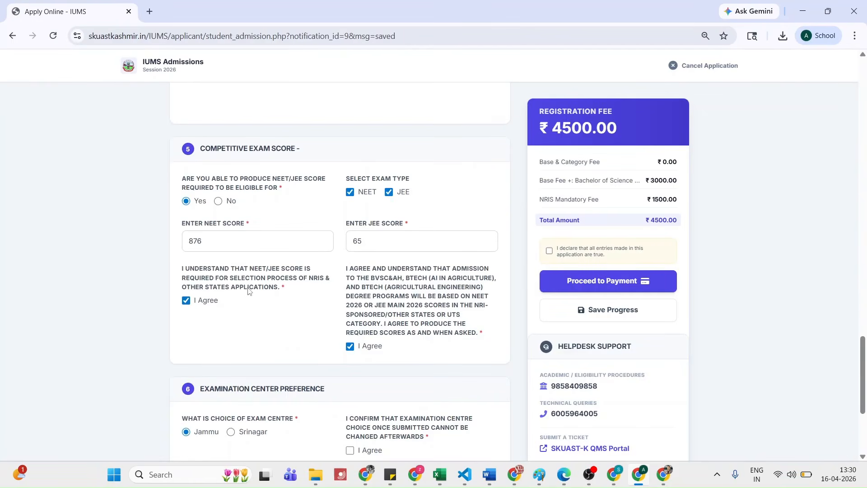
scroll(251, 307, down, 4)
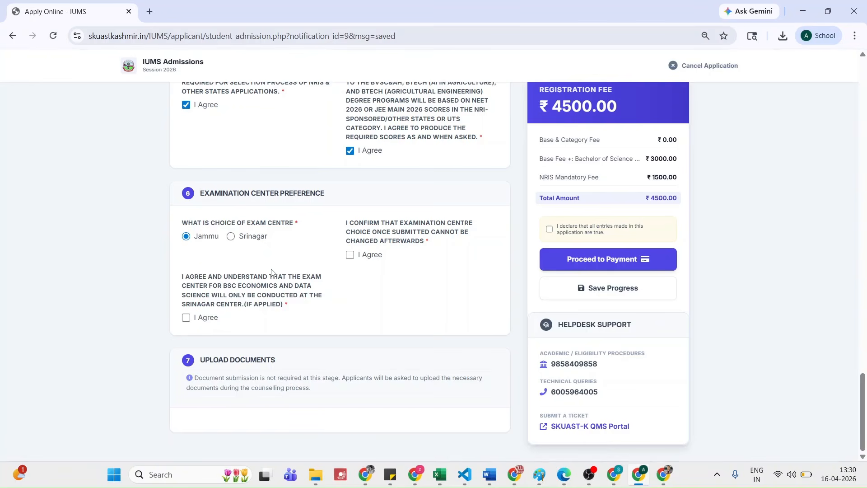
Choose Srinagar as the exam centre and agree to both examination centre declarations
click(231, 238)
click(351, 259)
click(186, 317)
Set the admission category to Wards of SKUAST K with Open Merit as the base/vertical category
scroll(301, 306, up, 10)
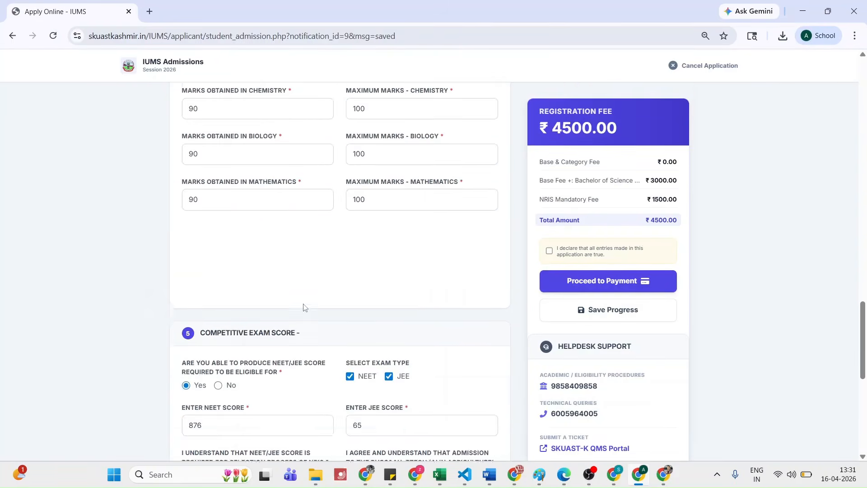
scroll(302, 300, up, 12)
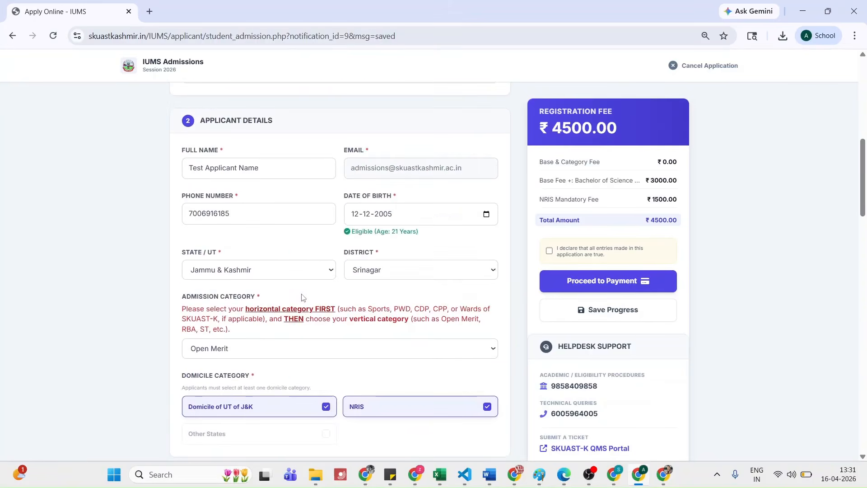
scroll(301, 297, down, 2)
click(271, 236)
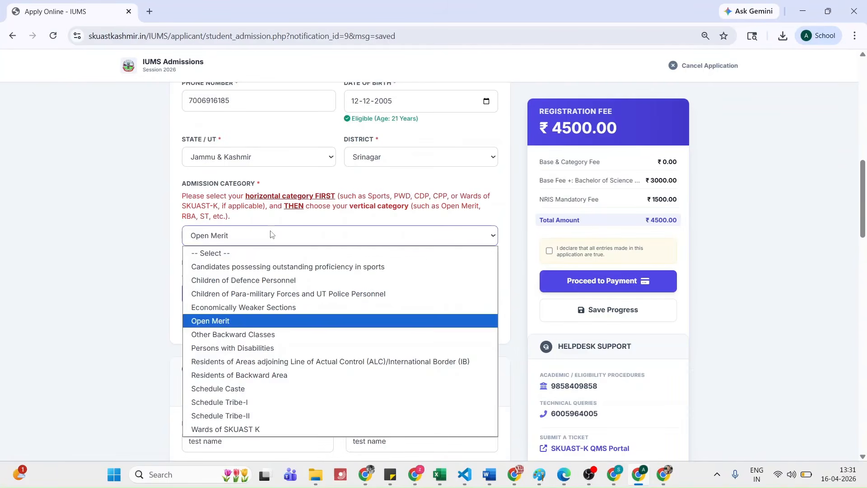
click(224, 430)
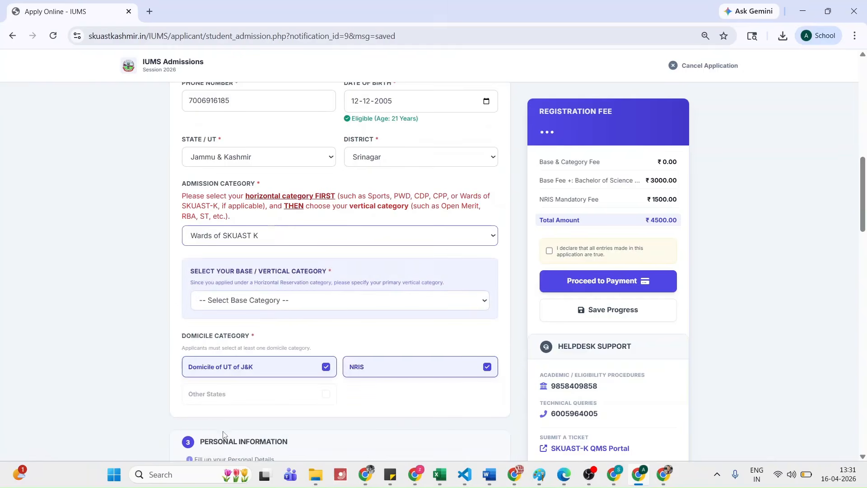
click(281, 302)
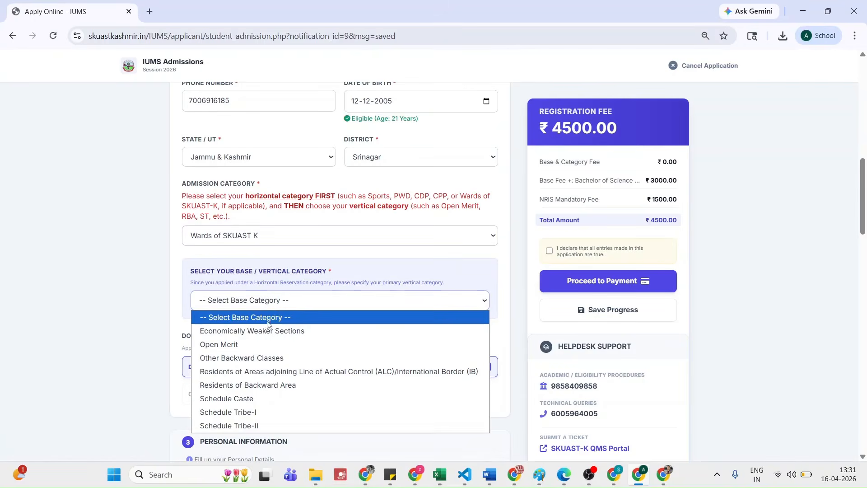
click(259, 345)
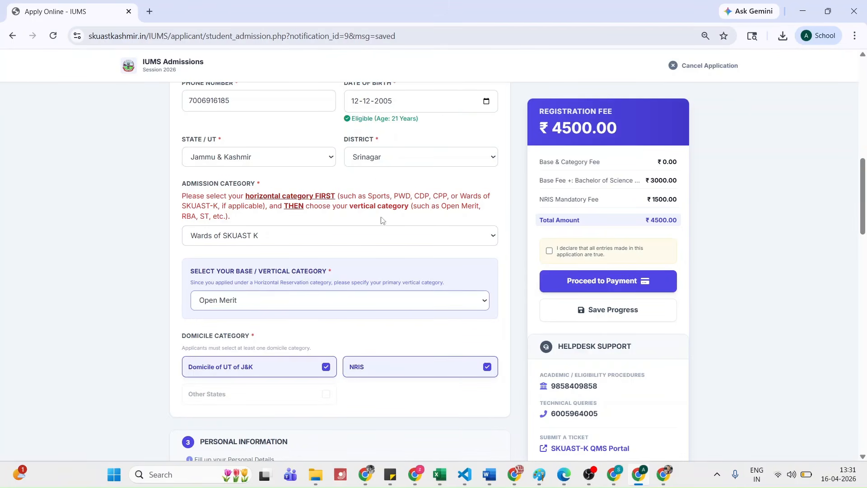
Try the Other States domicile category under Jammu & Kashmir and change the state to Assam
click(239, 397)
click(271, 156)
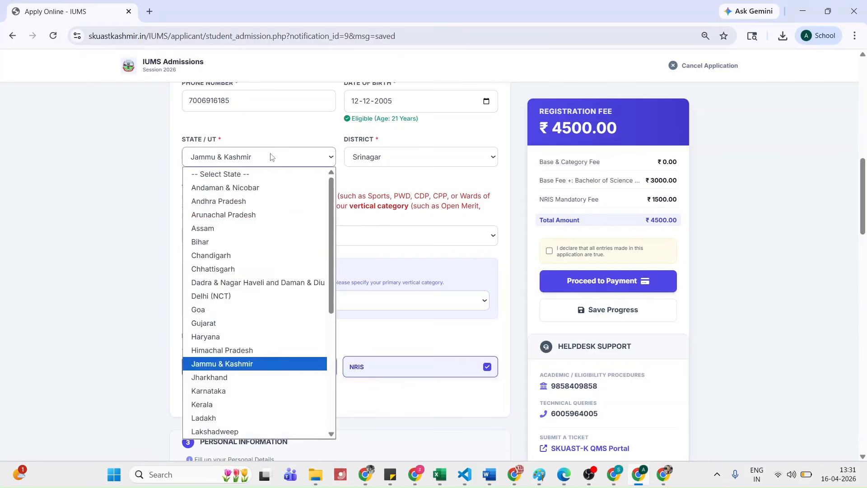
click(250, 229)
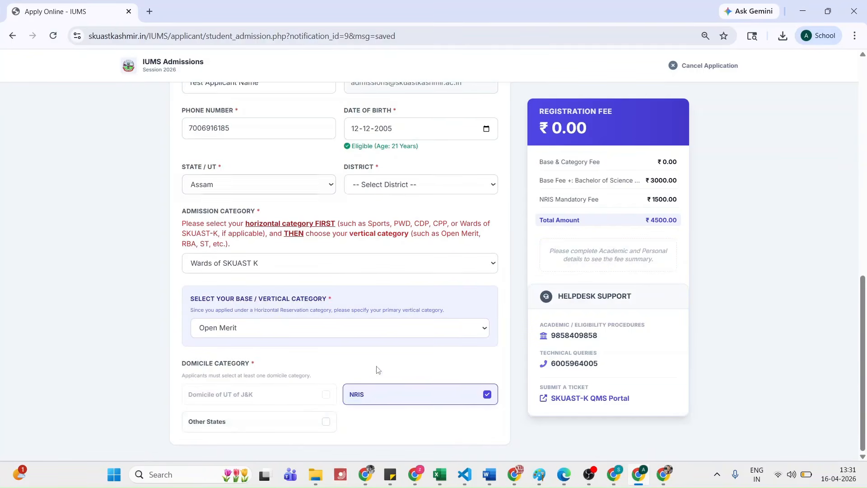
Set the applicant's state to Ladakh and the district to Kargil
click(249, 190)
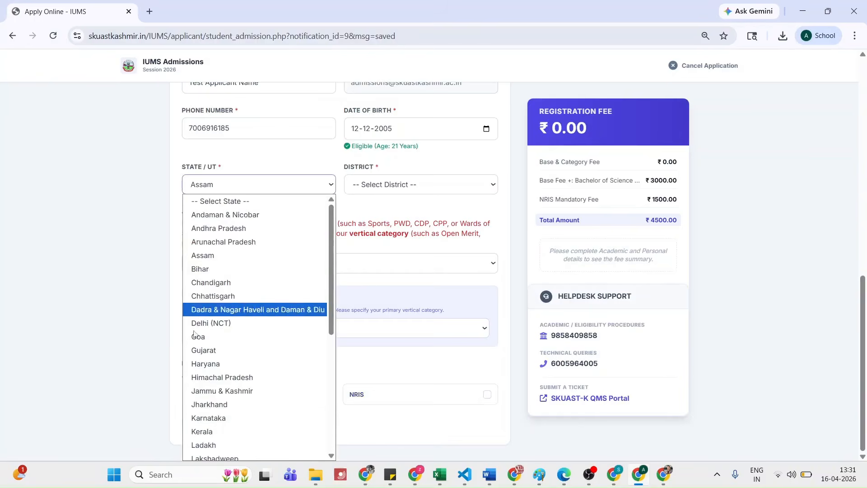
scroll(235, 294, down, 3)
click(231, 331)
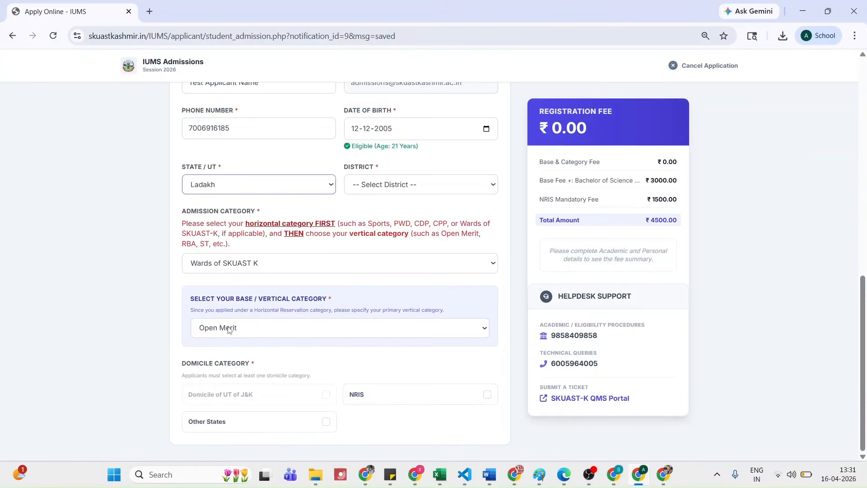
click(411, 195)
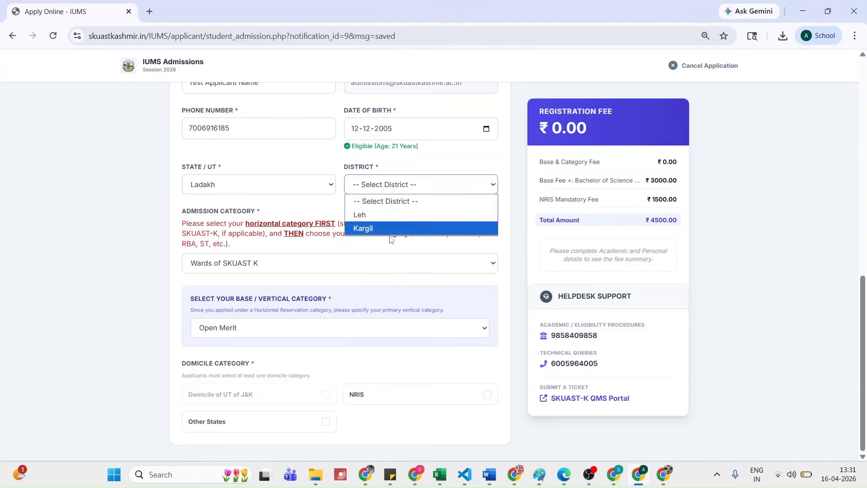
click(391, 230)
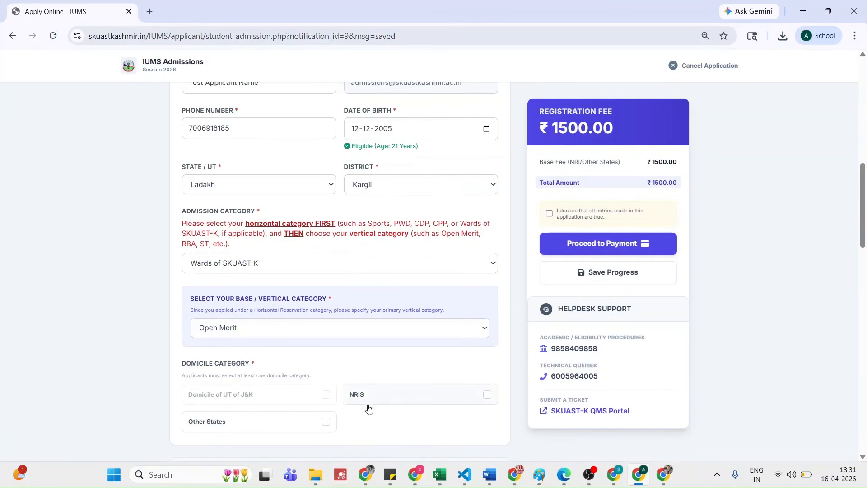
Try the Other States and NRIS domicile categories together, check the fee and sections they require, and clear both
click(261, 420)
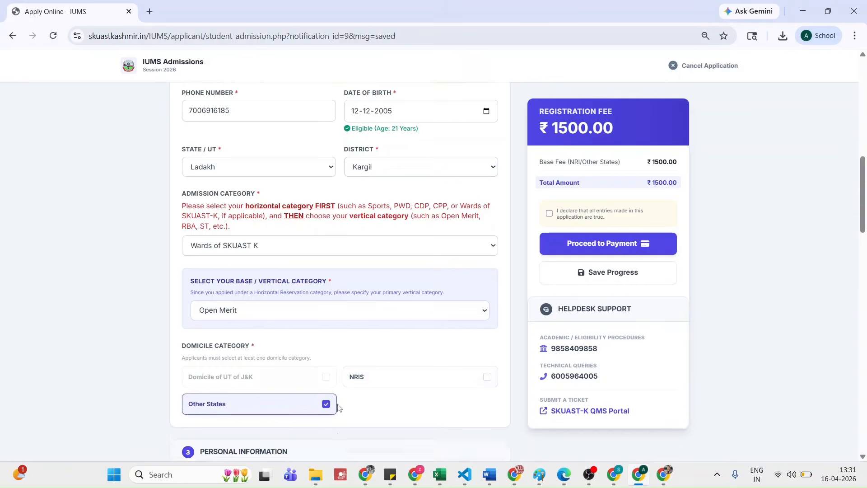
scroll(338, 408, down, 3)
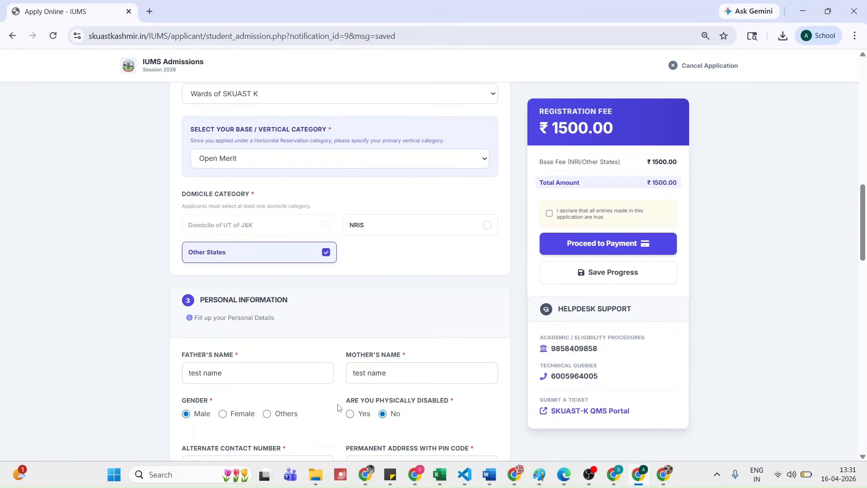
click(389, 232)
scroll(229, 229, down, 15)
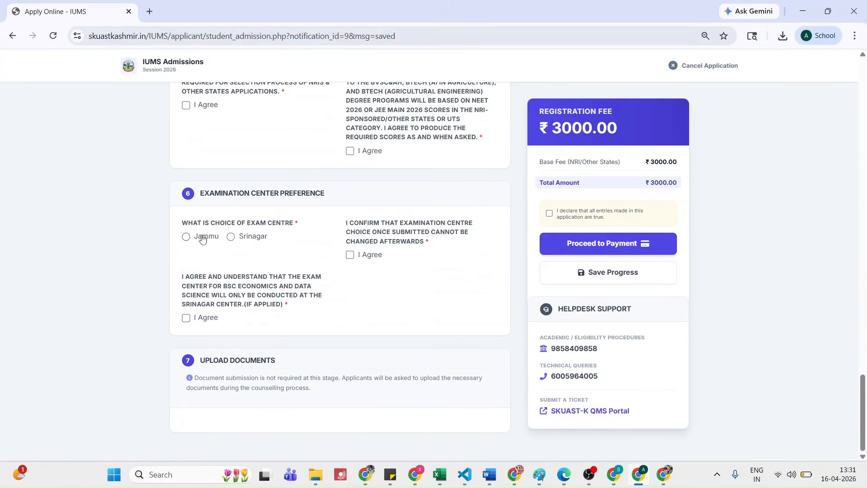
scroll(271, 217, up, 12)
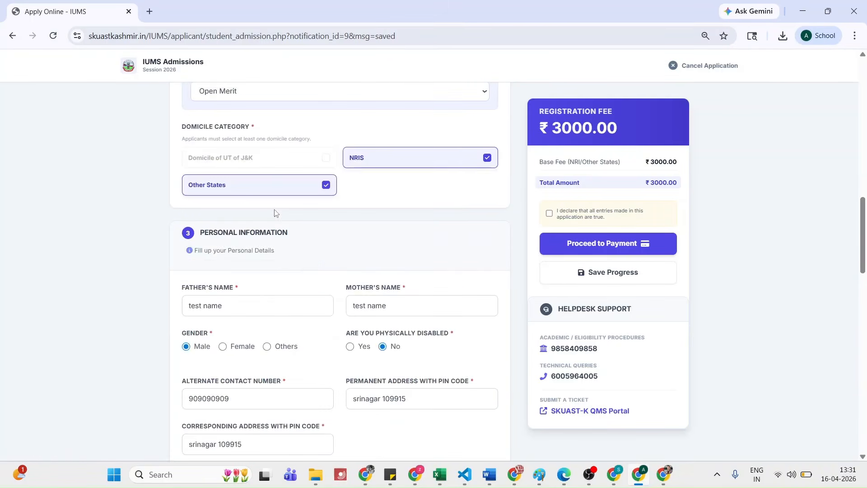
click(369, 161)
click(320, 185)
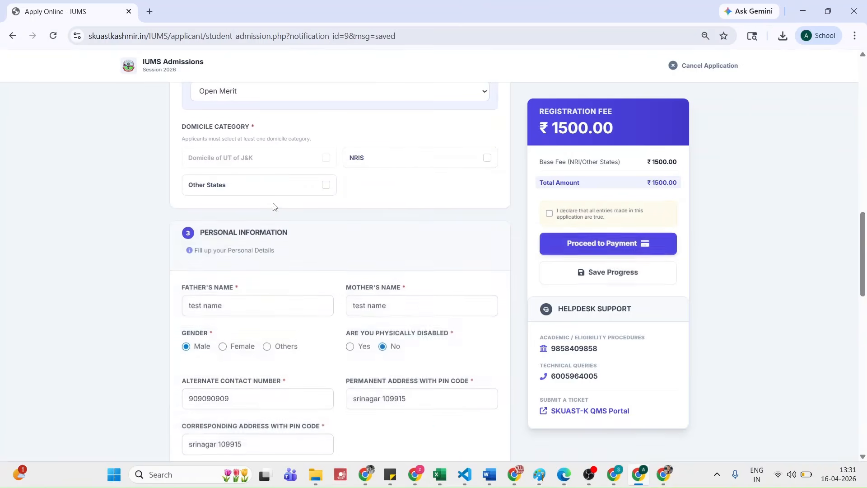
Set the state to Jammu & Kashmir and select Domicile of UT of J&K as the only domicile category
scroll(264, 200, up, 3)
scroll(235, 206, up, 4)
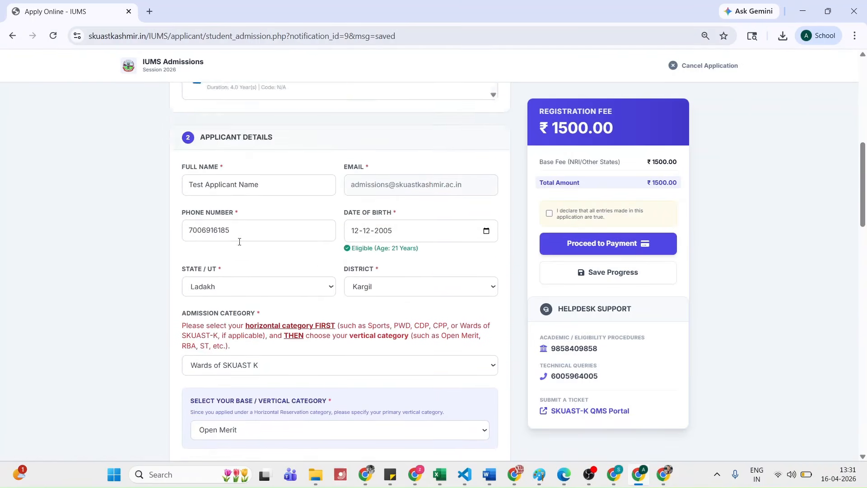
click(236, 229)
scroll(226, 352, down, 3)
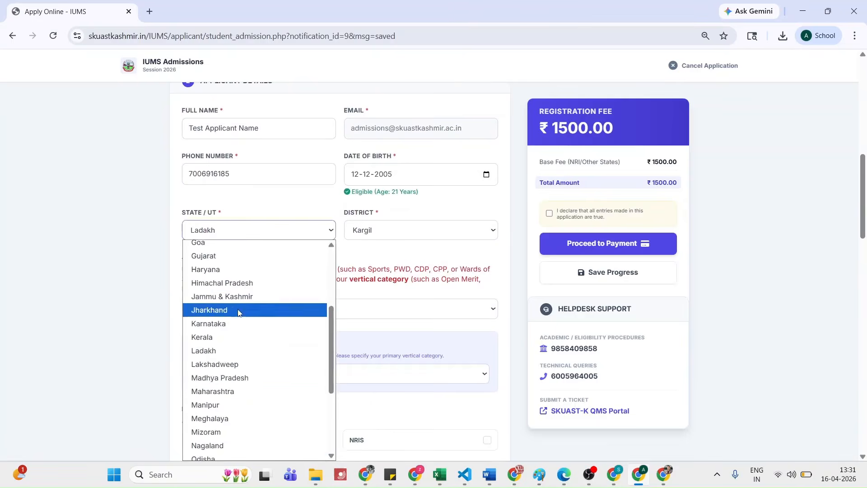
click(221, 296)
scroll(196, 293, down, 1)
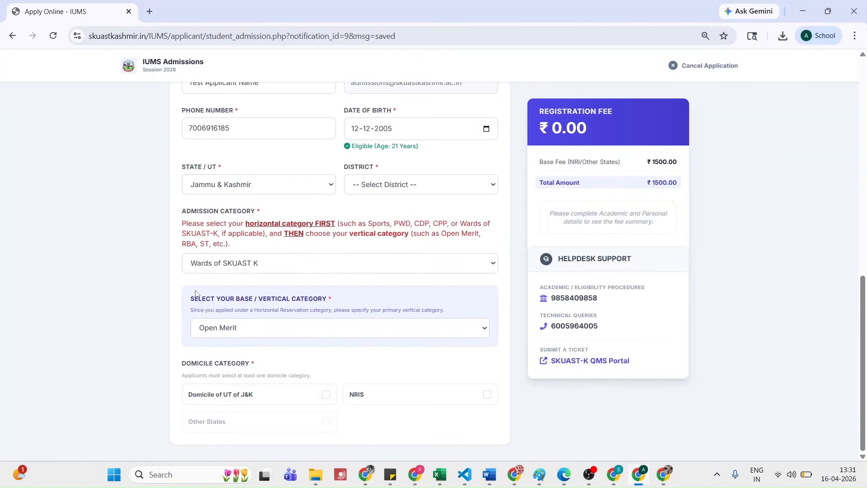
click(254, 396)
Choose Jammu as the exam centre and agree to both examination centre declarations
scroll(149, 327, down, 15)
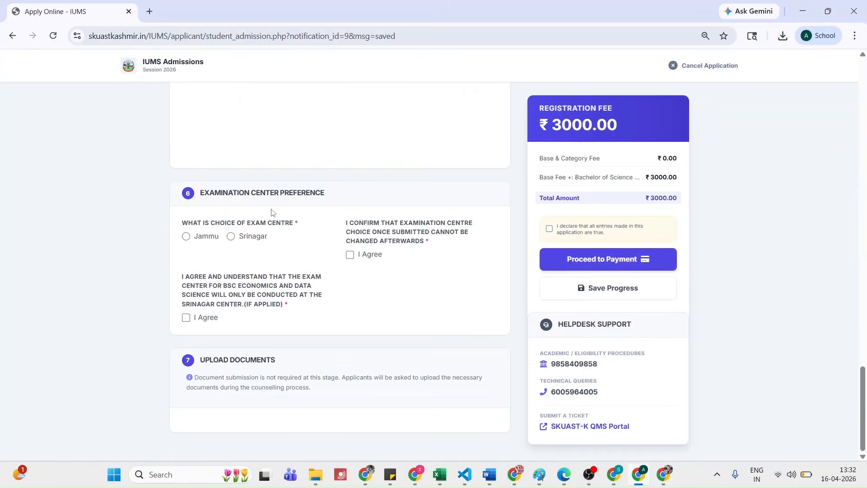
click(190, 238)
click(351, 255)
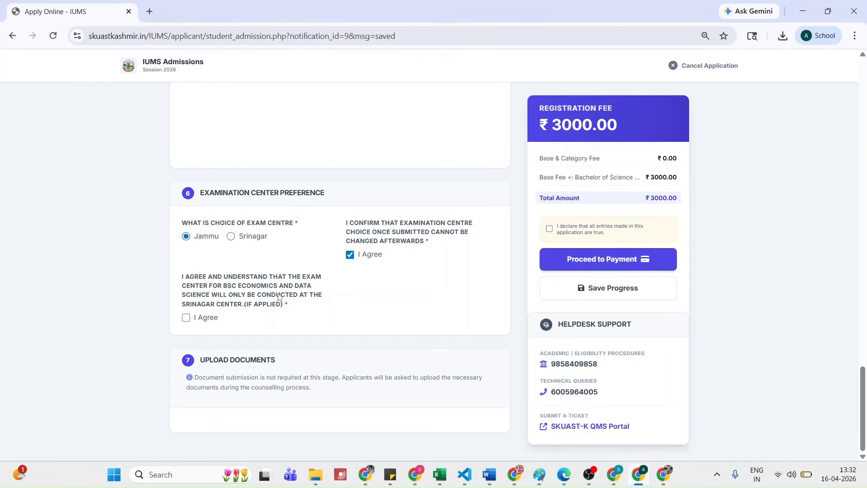
click(186, 317)
Read the Upload Documents note on when document submission is required and recheck the exam centre entries
scroll(347, 201, up, 1)
scroll(325, 221, up, 2)
scroll(326, 224, down, 3)
drag(202, 361, 283, 365)
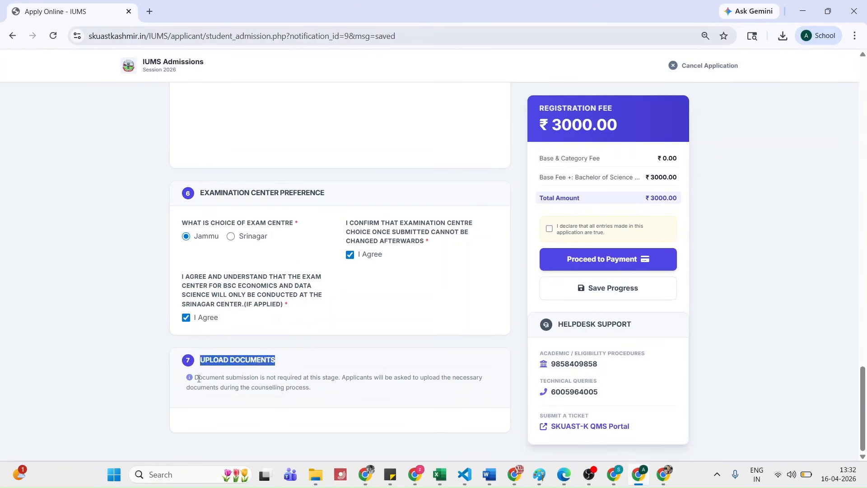
drag(196, 378, 317, 392)
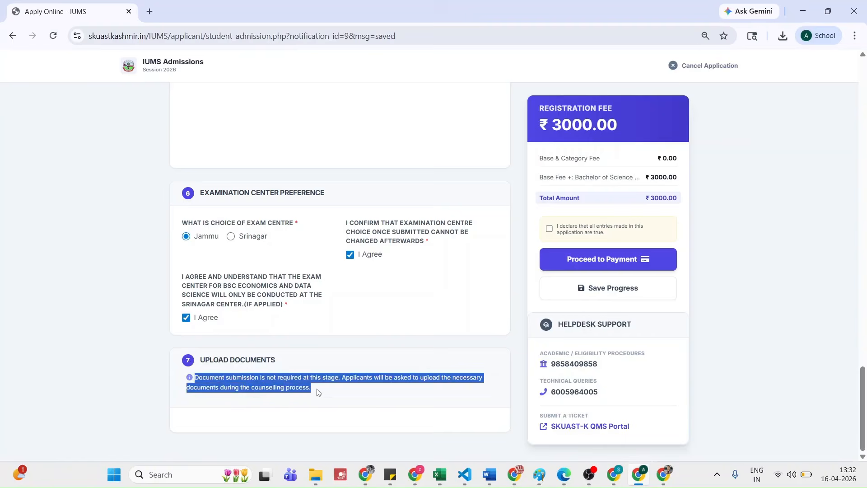
click(352, 389)
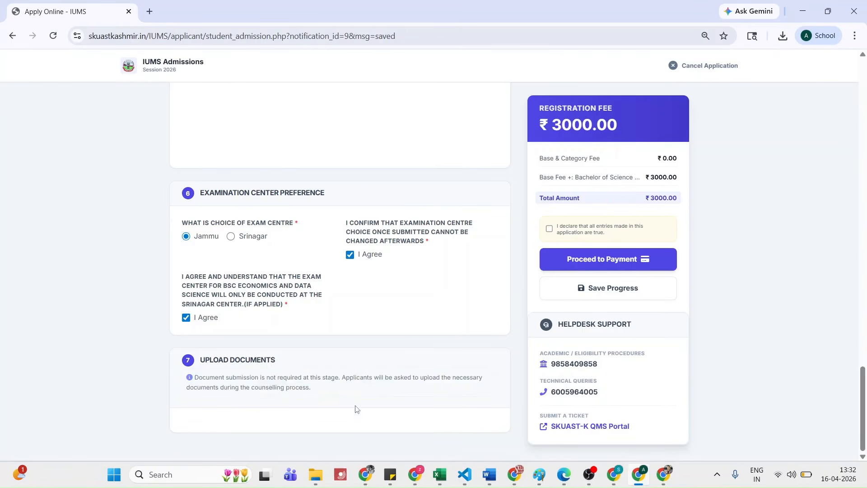
scroll(356, 409, up, 2)
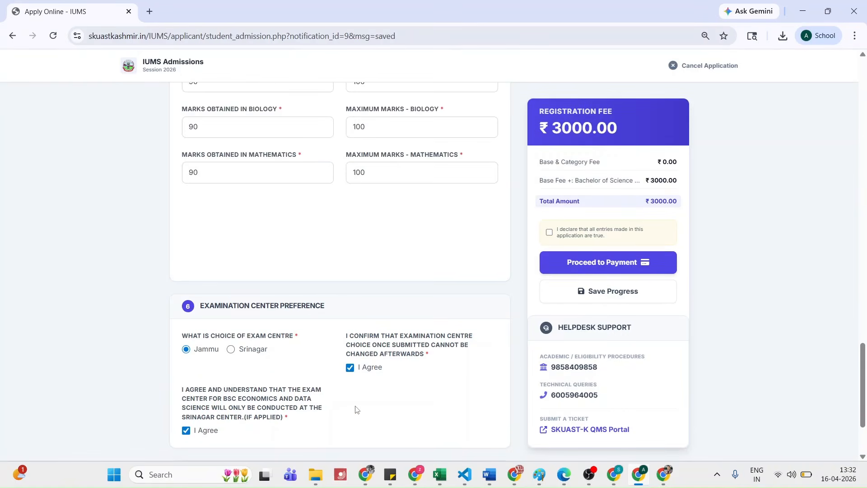
scroll(352, 405, down, 2)
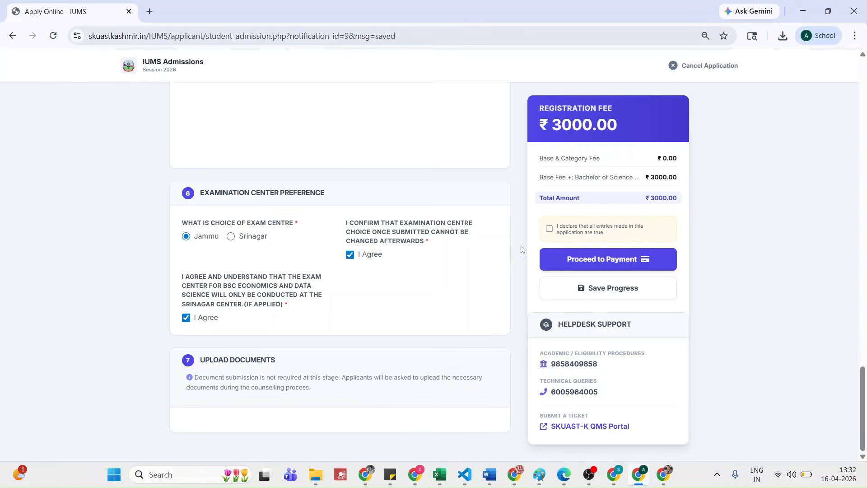
Save the application's progress and agree to the security alert about unauthorized sources
click(601, 286)
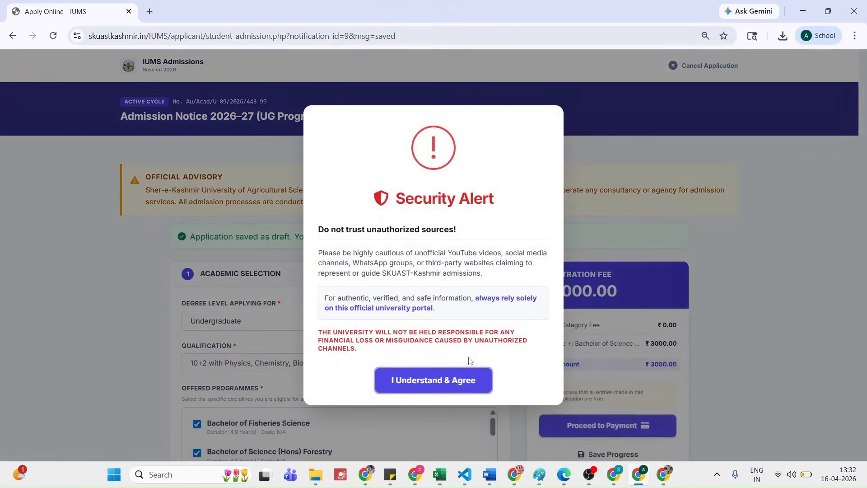
click(461, 377)
scroll(496, 316, down, 5)
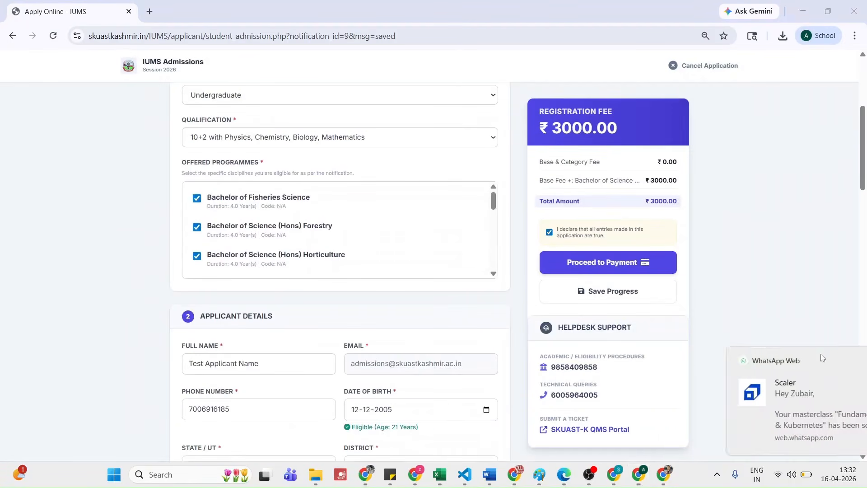
Set the applicant's district to Srinagar and proceed to payment of the registration fee
click(605, 266)
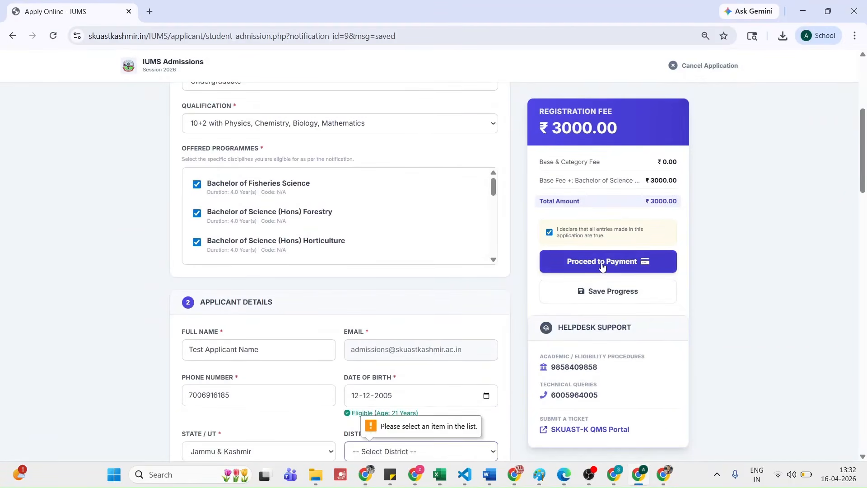
scroll(268, 325, down, 3)
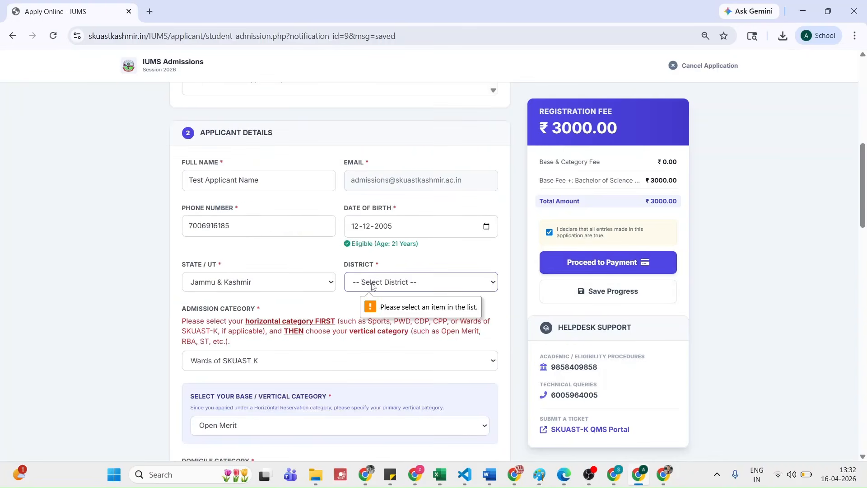
click(377, 276)
click(382, 266)
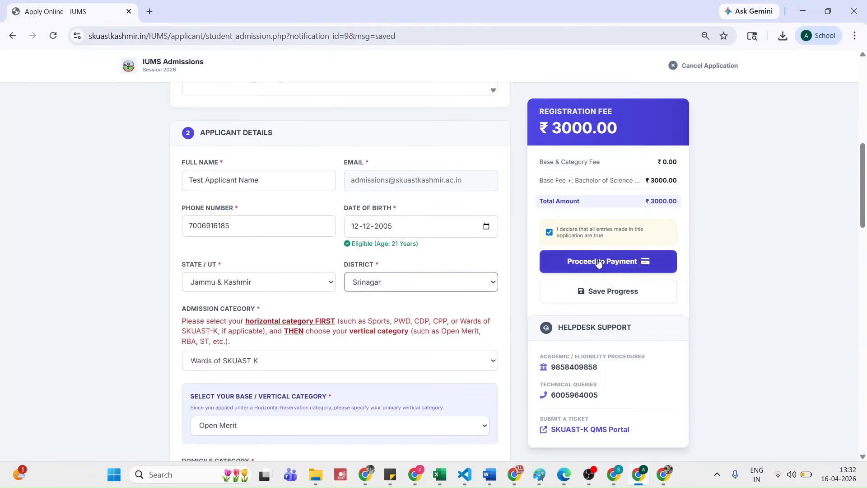
click(618, 263)
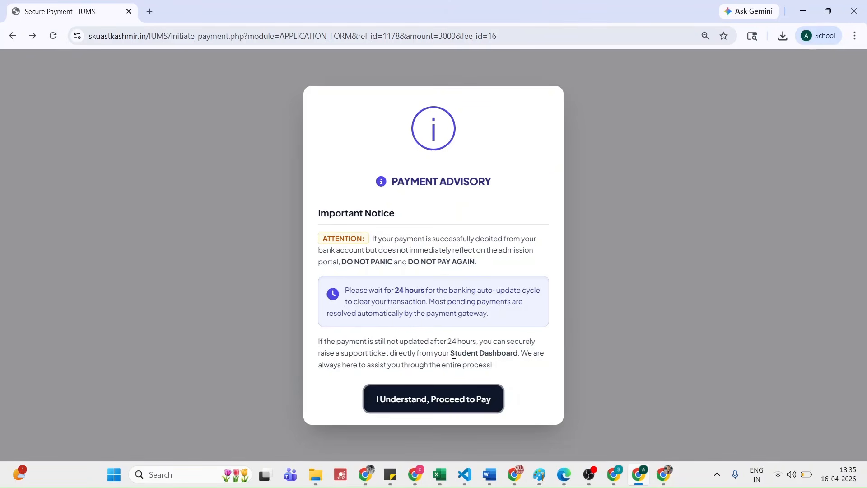
Read and accept the payment advisory, dismiss the Energy Saver notice, and continue to pay the admission fee via ICICI Eazypay
drag(450, 354, 511, 354)
click(538, 351)
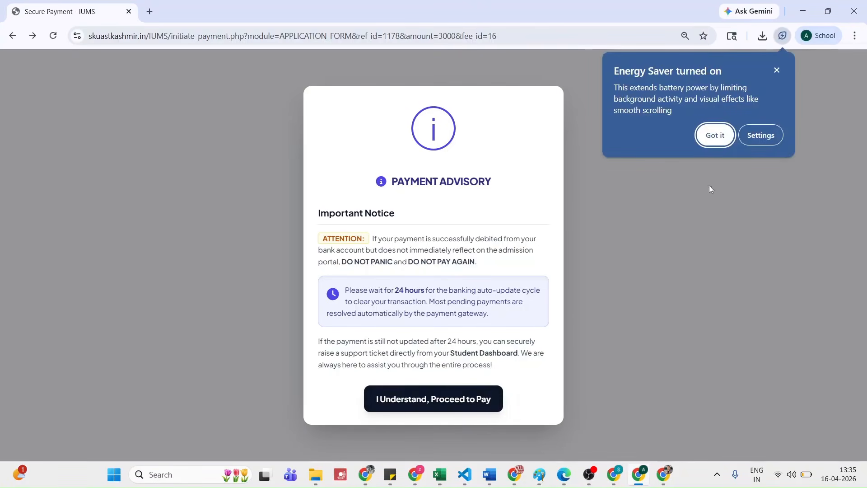
click(777, 69)
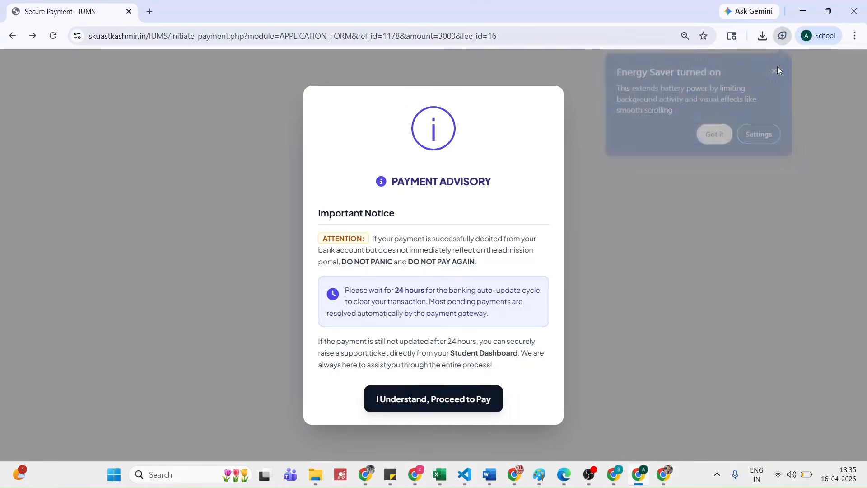
click(438, 399)
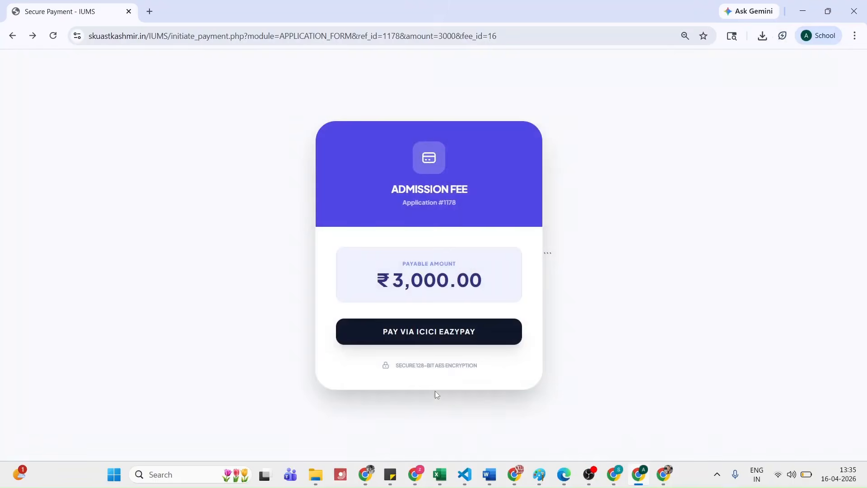
click(404, 330)
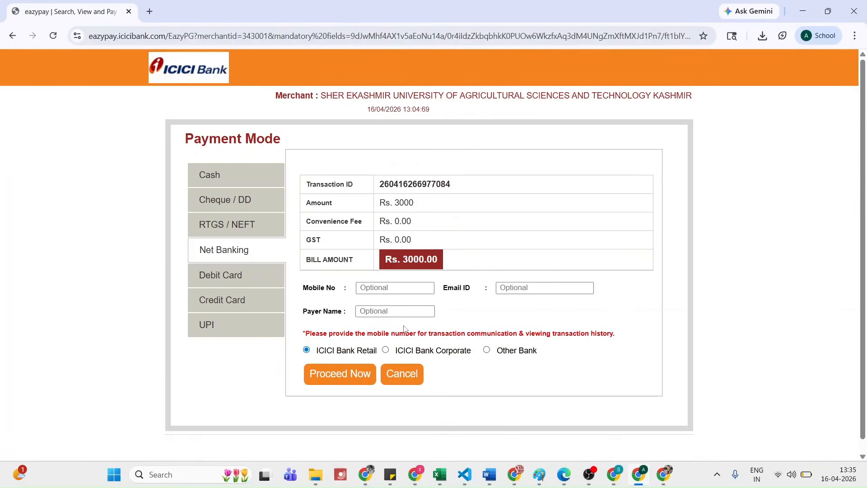
Look over the UPI, debit card and credit card payment modes
click(206, 325)
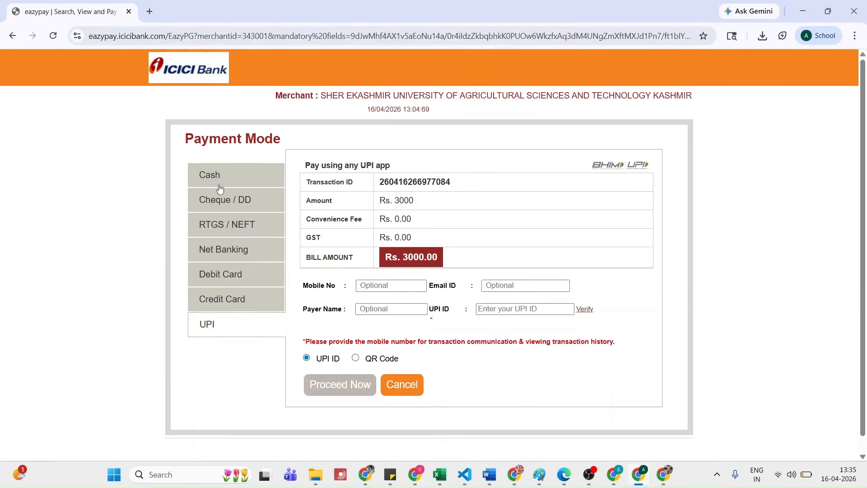
click(223, 274)
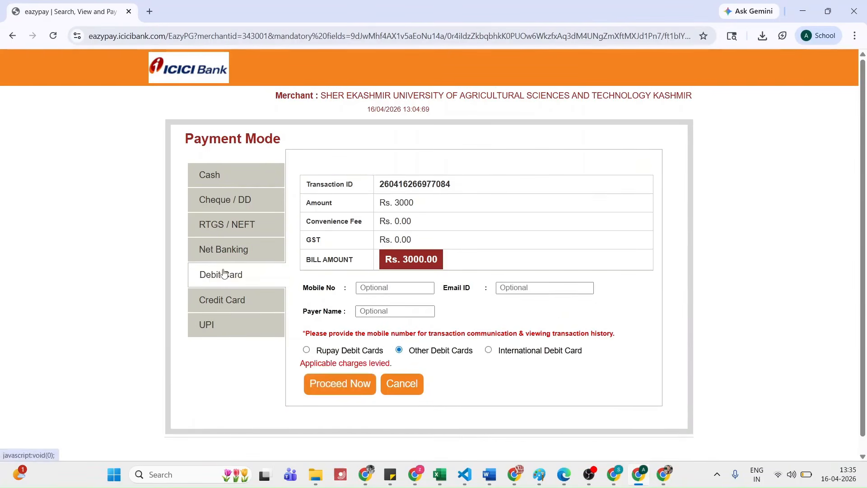
click(225, 302)
Choose UPI with QR Code as the payment method and proceed with the payment
click(224, 324)
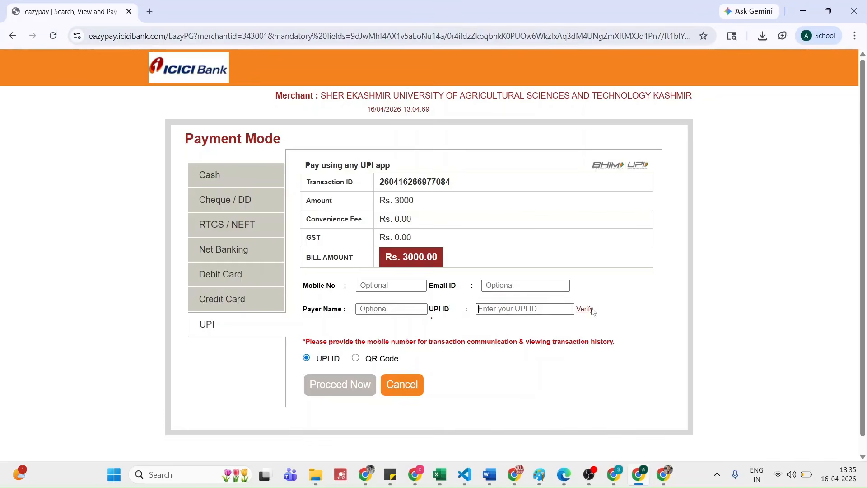
click(356, 358)
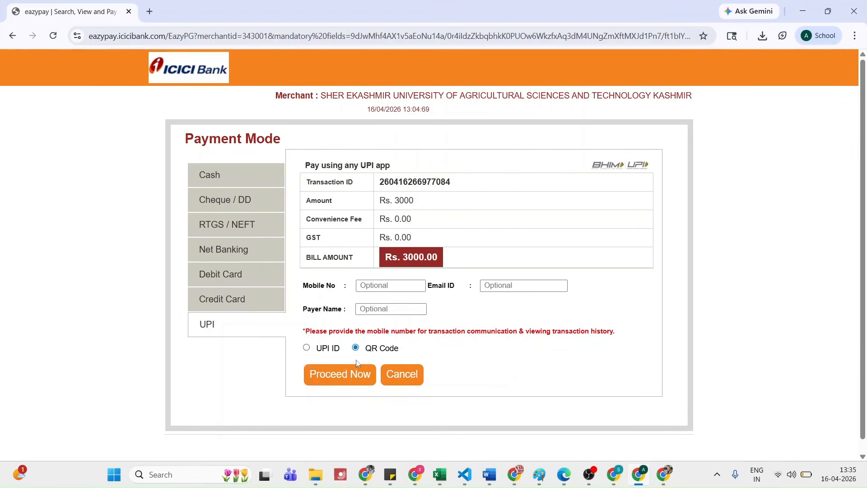
click(347, 377)
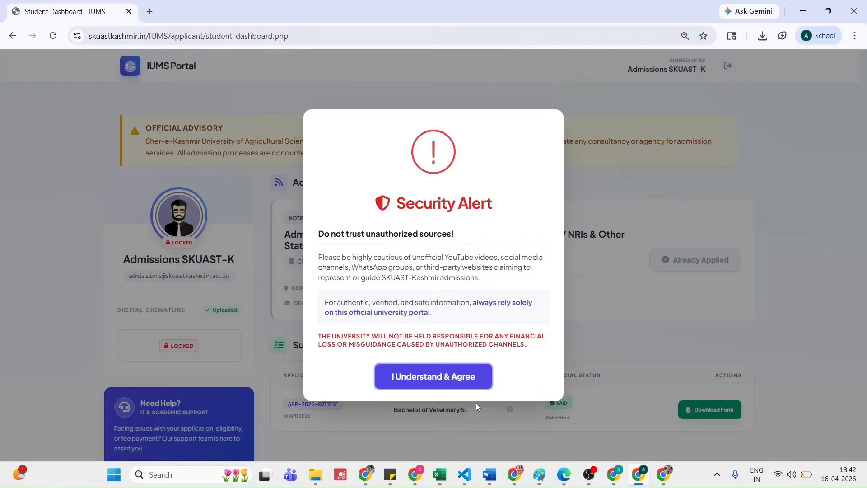
Agree to the security alert, check the application's financial status on the dashboard, and open its submitted form
click(462, 380)
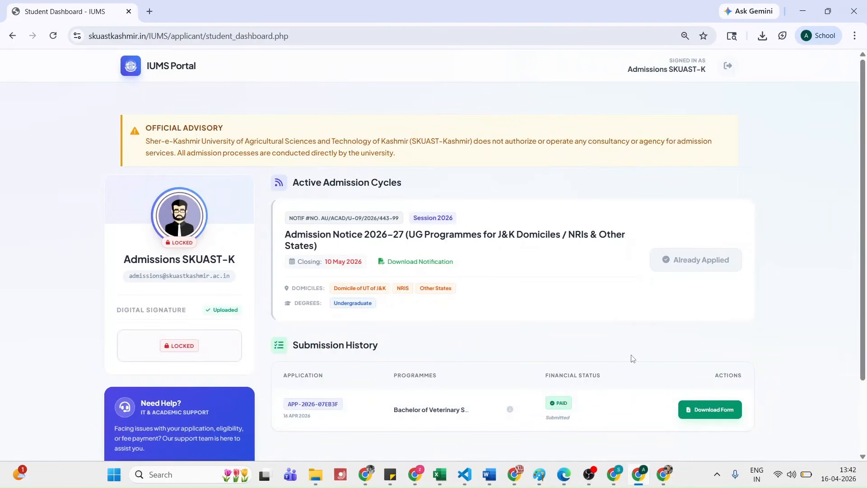
drag(548, 416, 542, 405)
click(730, 414)
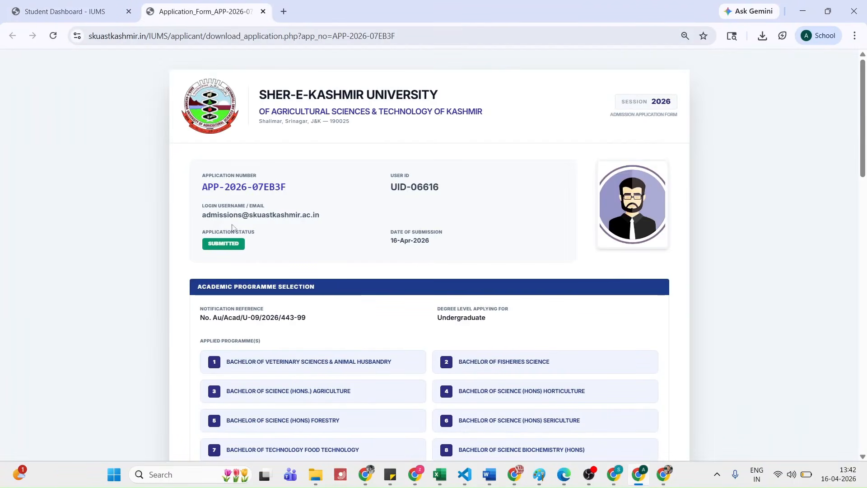
Review the submitted form's application details, applied programmes, personal and educational information, and examination centre preference
drag(198, 173, 459, 209)
click(473, 242)
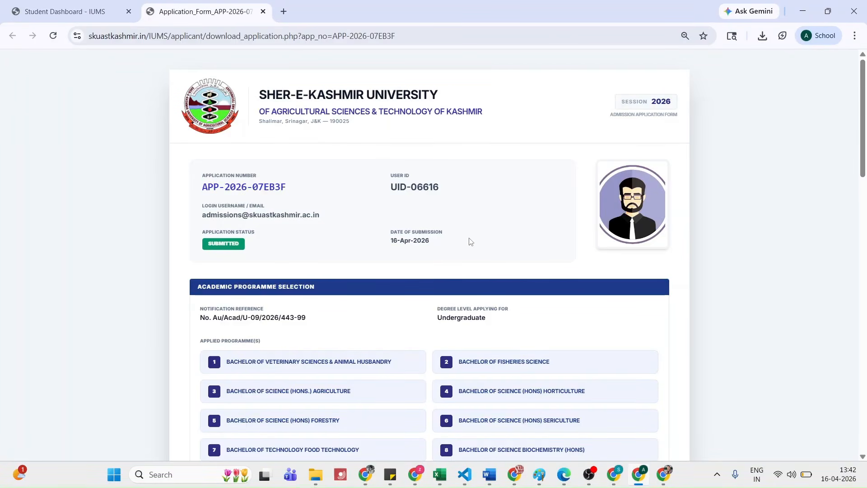
scroll(470, 242, down, 3)
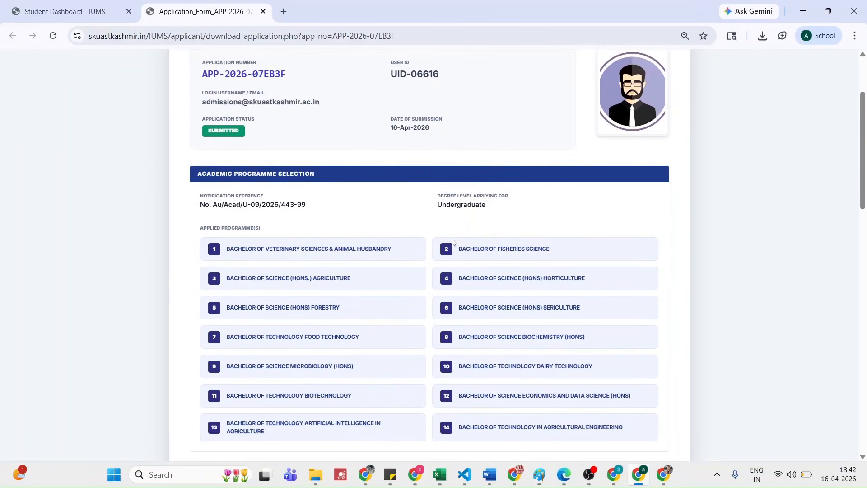
scroll(522, 267, down, 1)
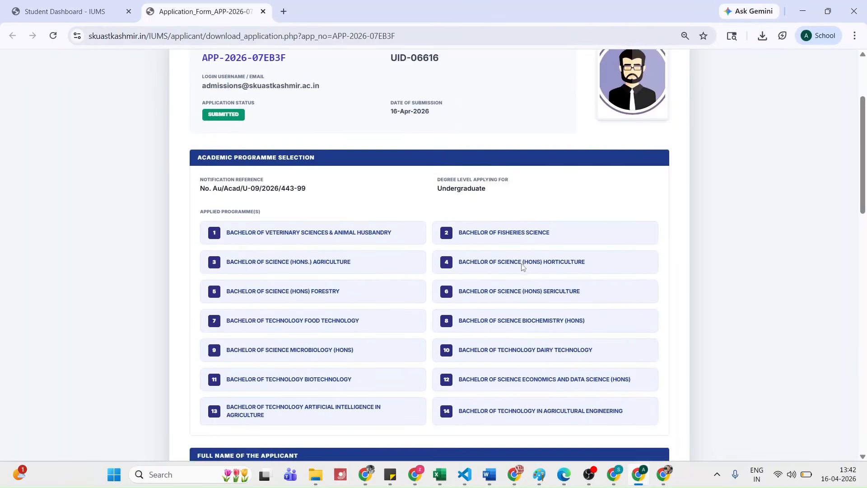
scroll(522, 267, down, 7)
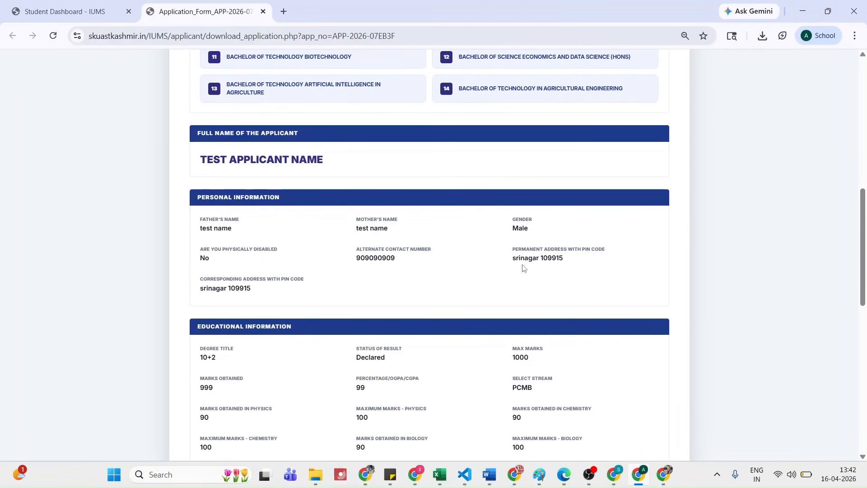
scroll(523, 267, down, 3)
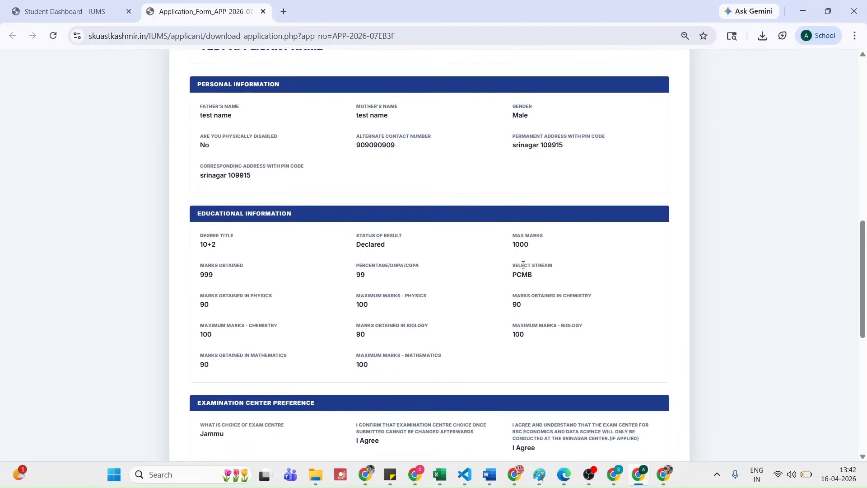
scroll(523, 265, down, 3)
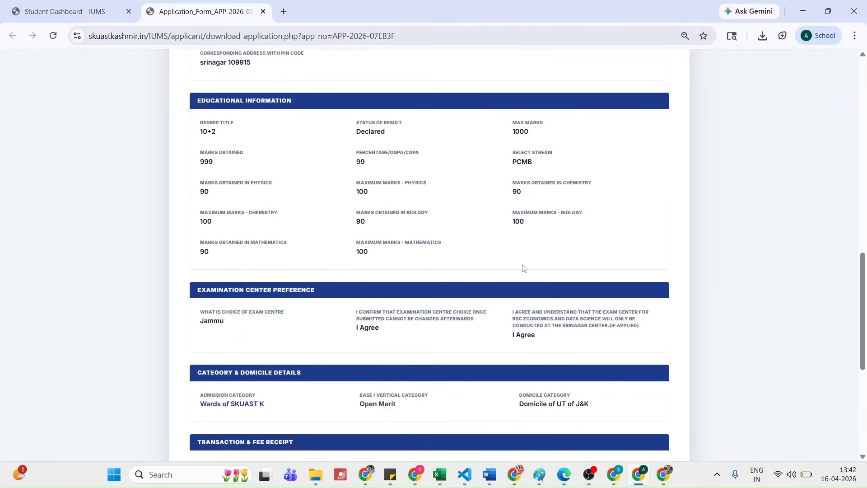
scroll(522, 267, down, 2)
scroll(523, 264, down, 3)
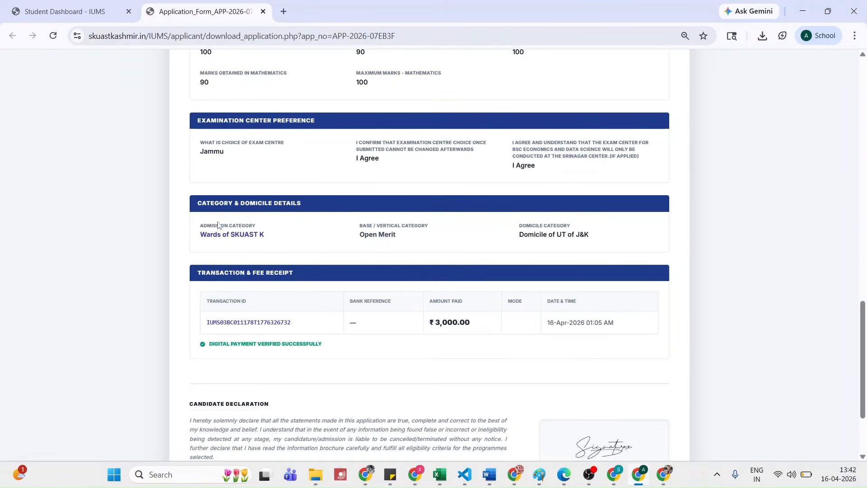
Check the admission, base and domicile categories and the transaction ID in the form's fee receipt
drag(201, 226, 291, 234)
drag(363, 225, 420, 238)
click(422, 233)
drag(518, 225, 589, 237)
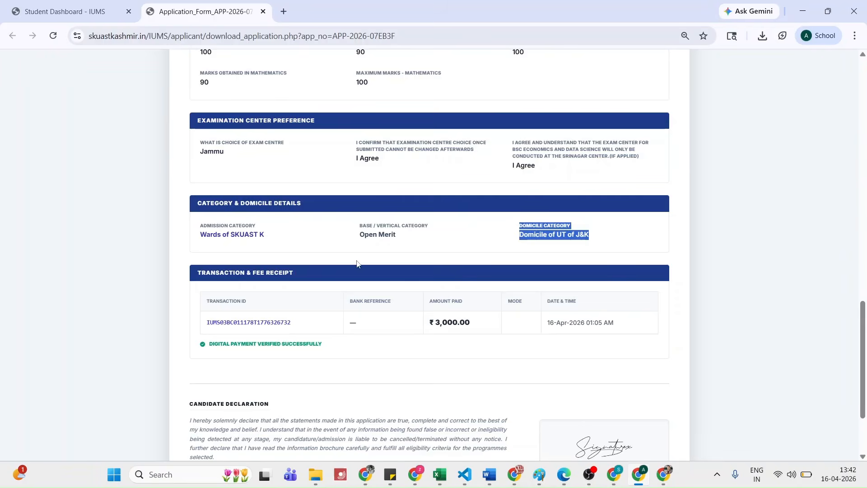
scroll(357, 264, down, 3)
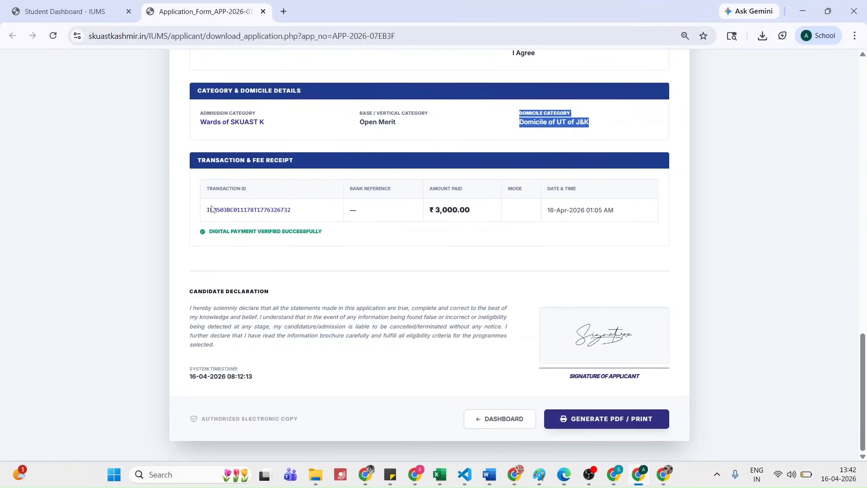
drag(211, 209, 271, 210)
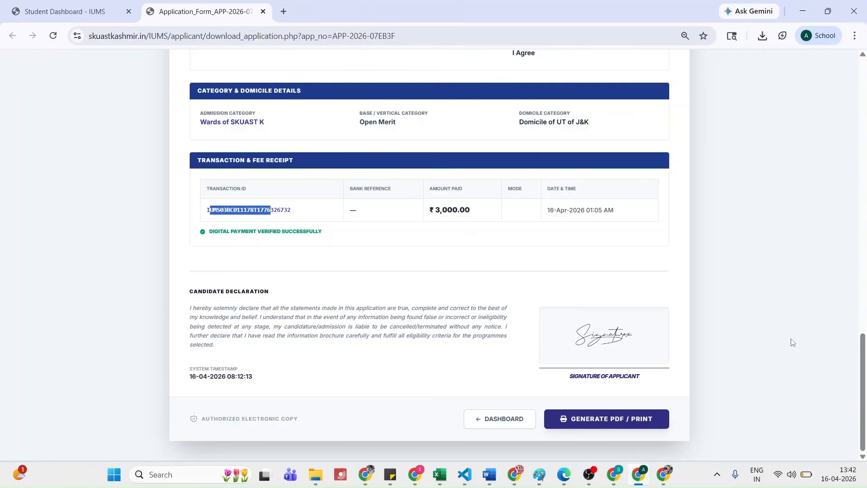
Start generating the form's PDF with Save as PDF as the destination, and cancel without saving
click(606, 421)
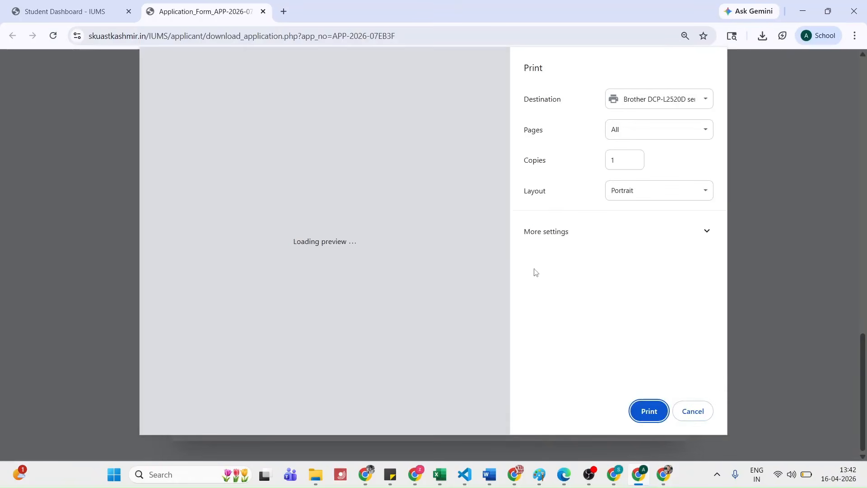
click(619, 100)
click(638, 128)
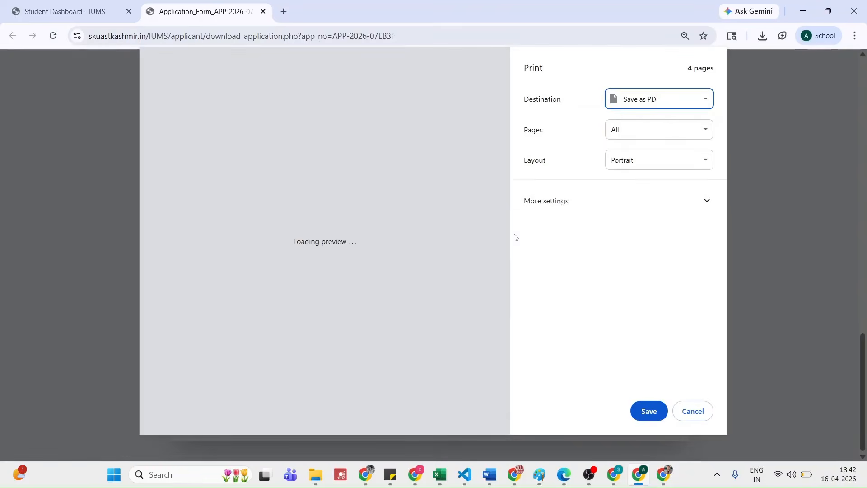
click(691, 414)
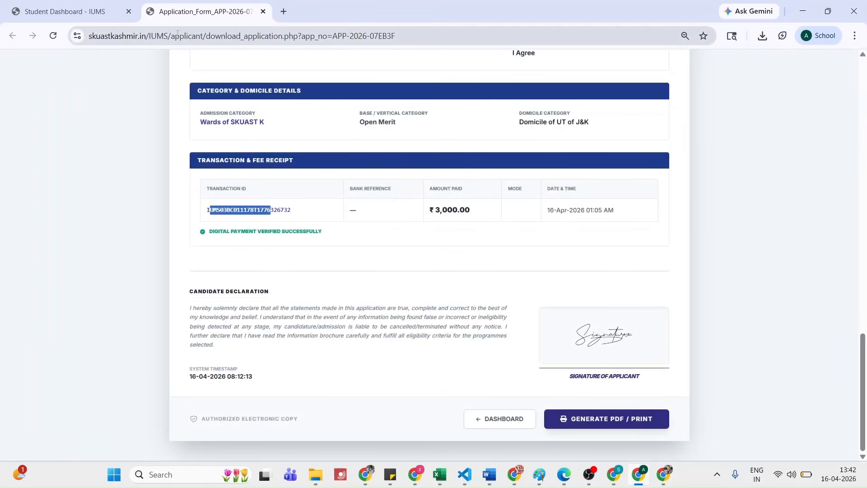
Return to the student dashboard through the portal's base IUMS address and agree to the security alert
drag(168, 36, 395, 36)
key(BackSpace)
key(Return)
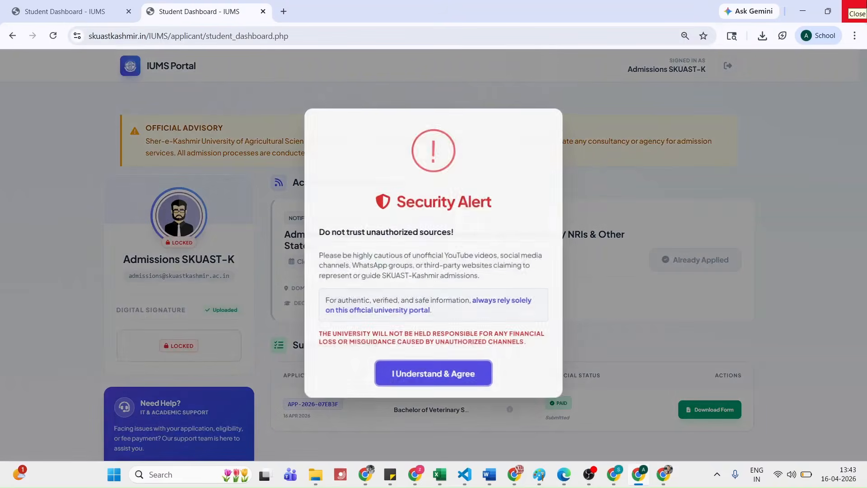
click(461, 375)
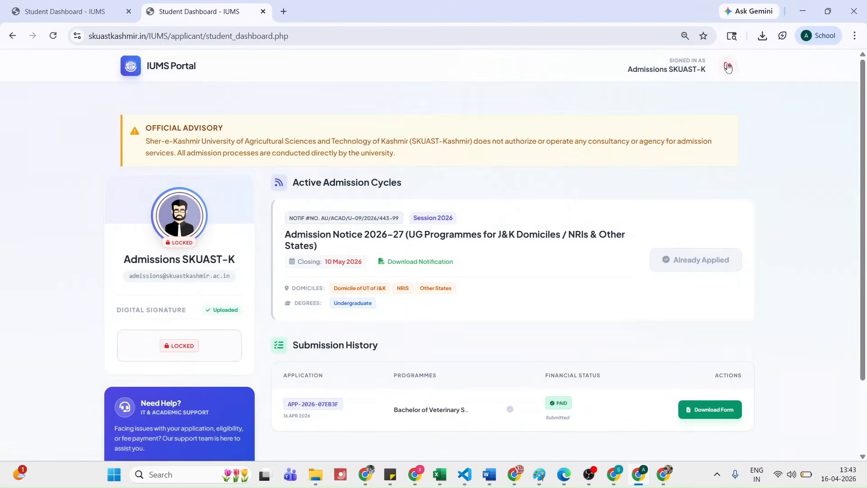